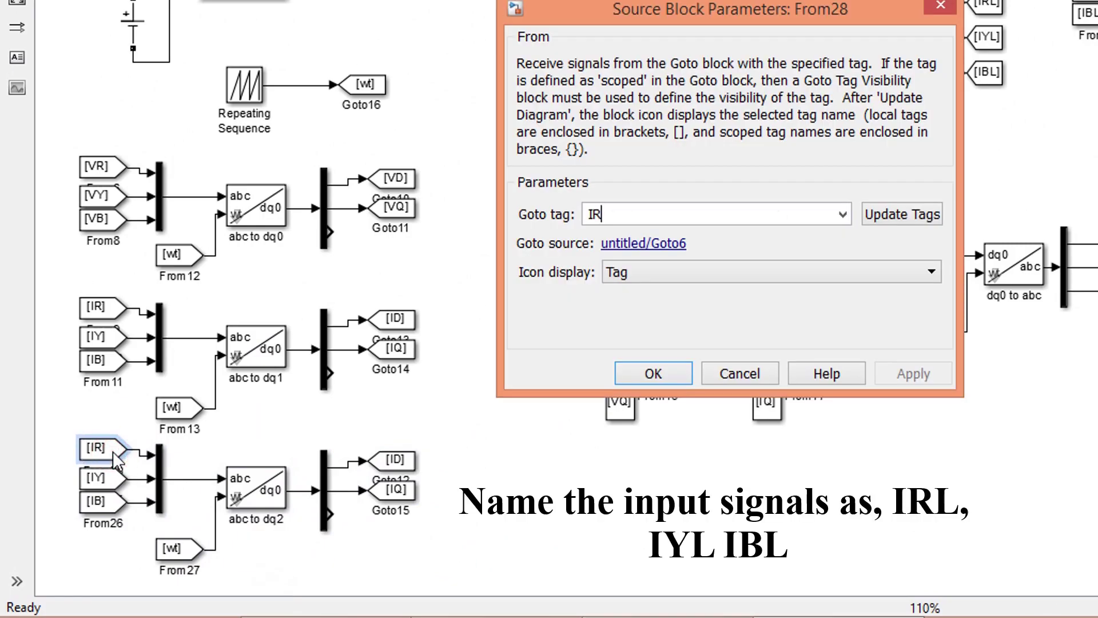
# - Set the input From tags of the lowest abc to dq0 transformation to IRL, IYL and IBL
pyautogui.write('L')
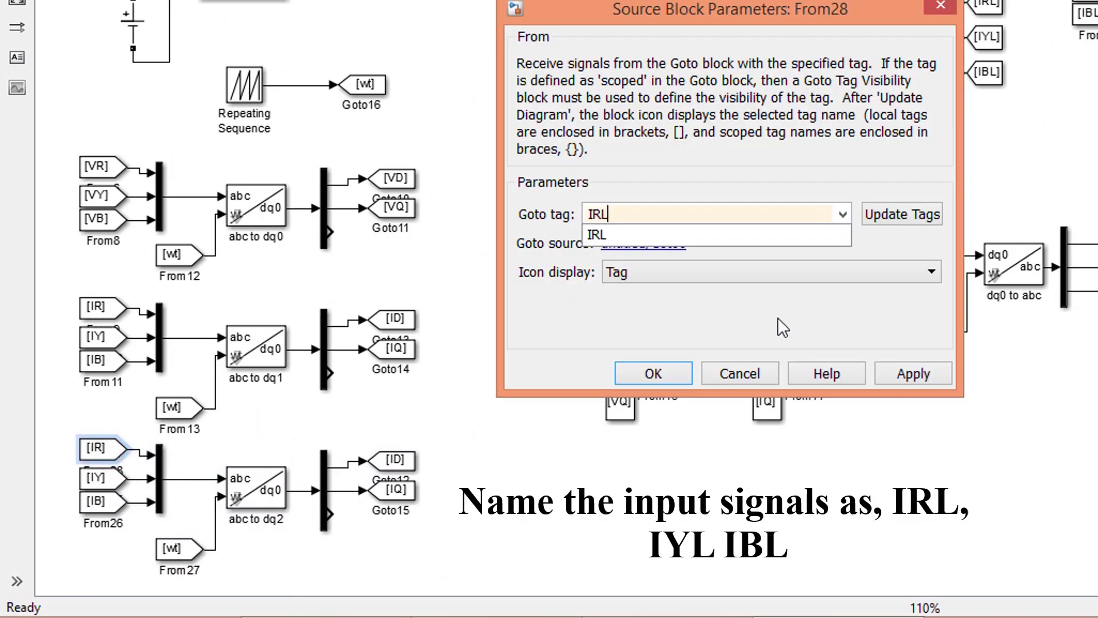
pyautogui.click(650, 377)
pyautogui.doubleClick(98, 478)
pyautogui.write('L')
pyautogui.click(629, 373)
pyautogui.doubleClick(99, 501)
pyautogui.write('L')
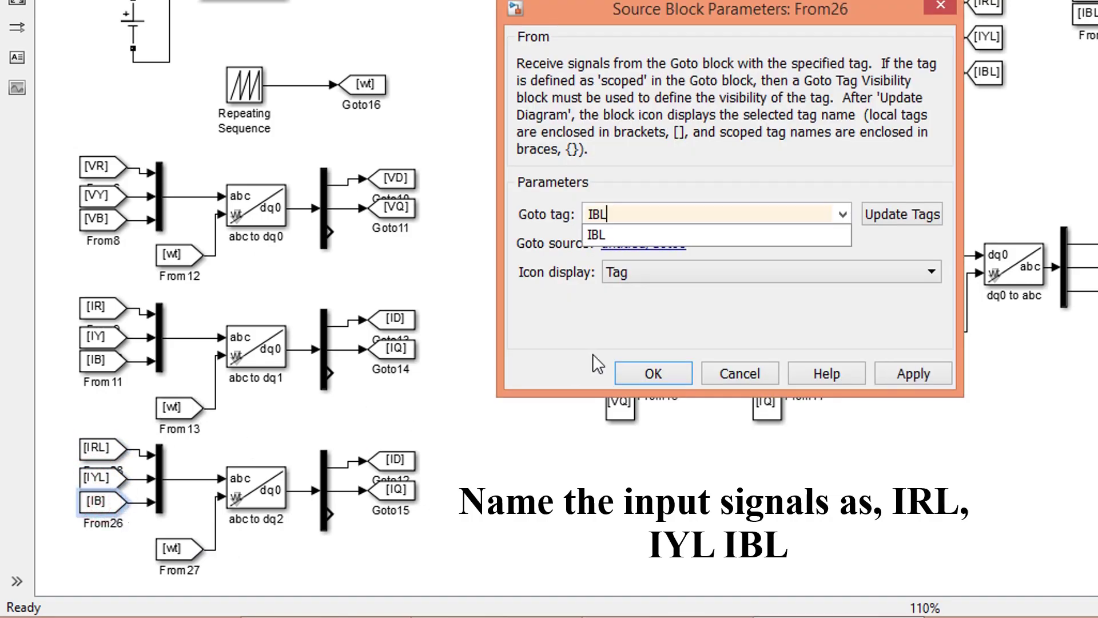
pyautogui.click(625, 369)
# - Set the output Goto tags of the lowest abc to dq0 transformation to IDL and IQL
pyautogui.click(410, 456)
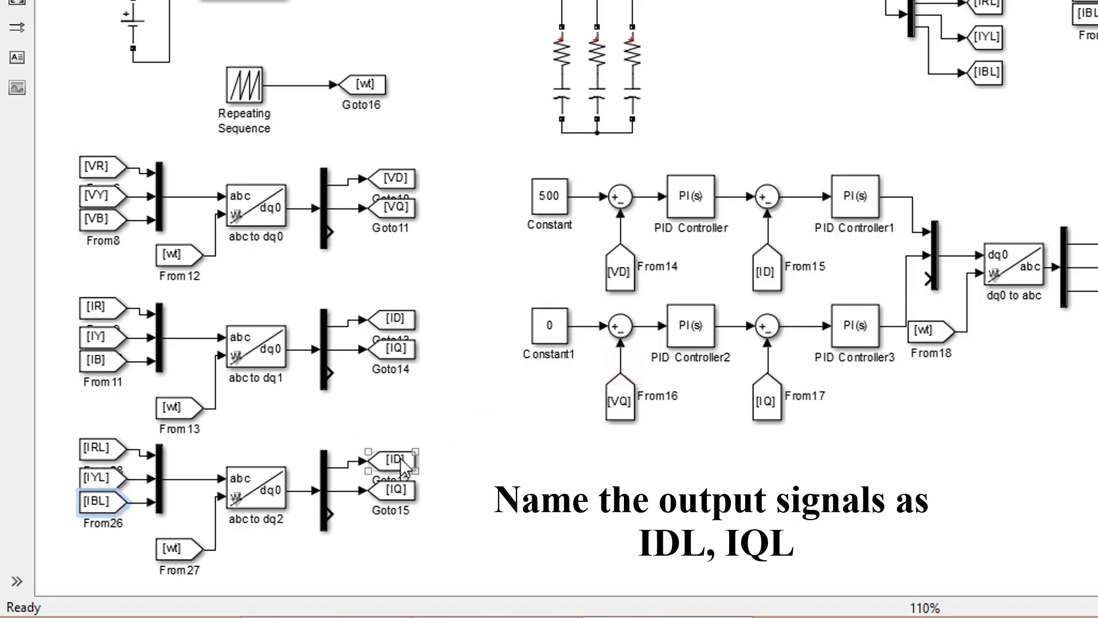
pyautogui.doubleClick(401, 457)
pyautogui.write('L')
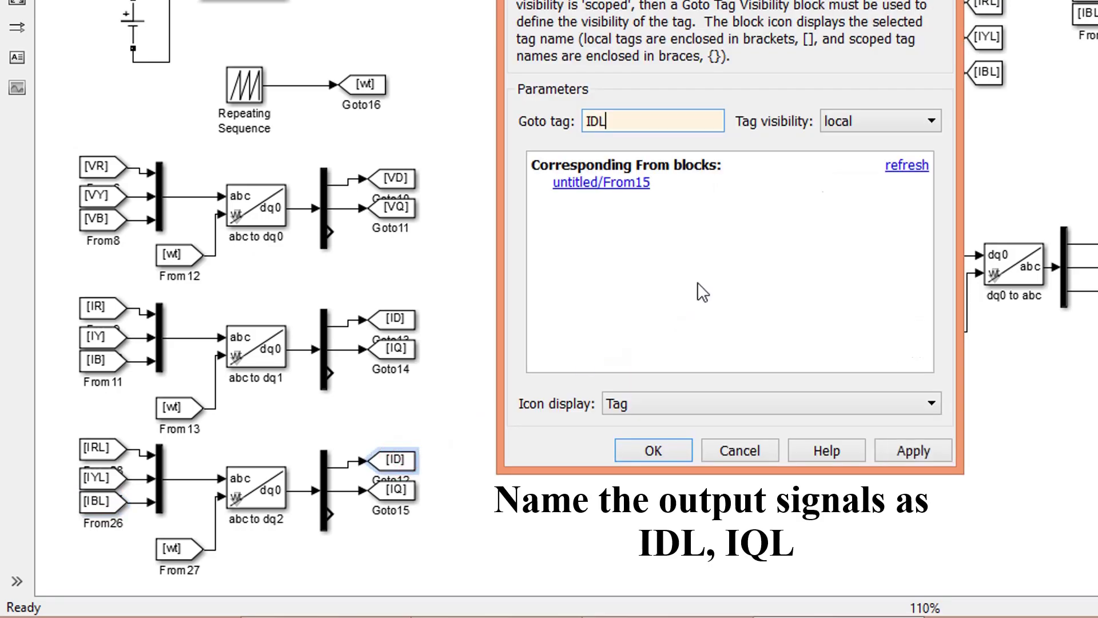
pyautogui.click(653, 450)
pyautogui.doubleClick(394, 490)
pyautogui.write('L')
pyautogui.click(630, 452)
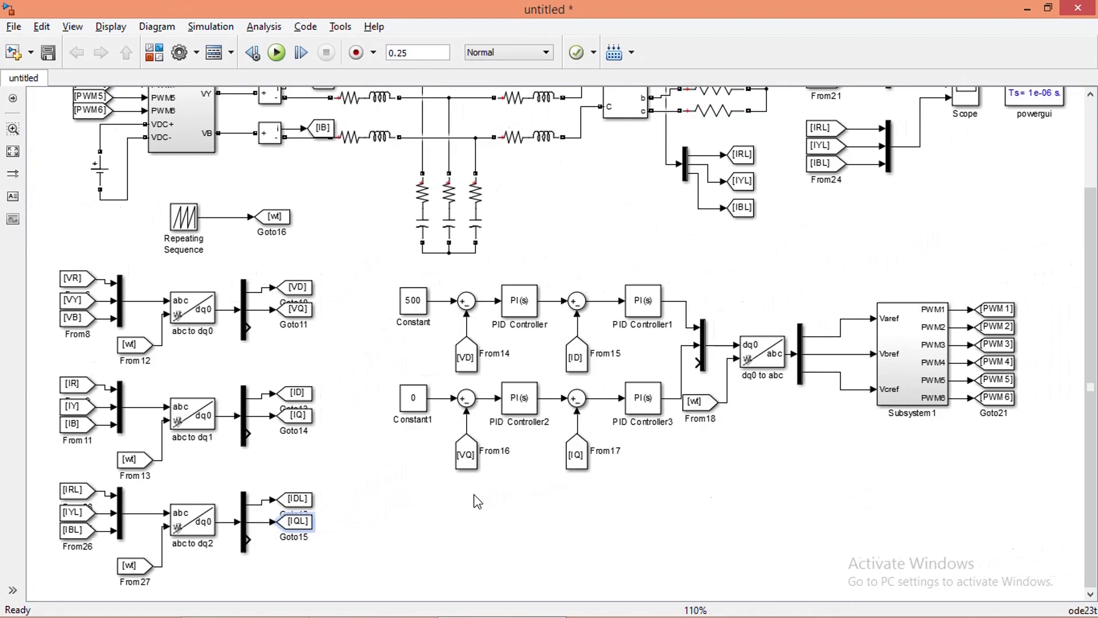
# - Select the whole model and shift it left to free space beside the PWM subsystem
pyautogui.click(12, 151)
pyautogui.moveTo(92, 108); pyautogui.dragTo(991, 556)
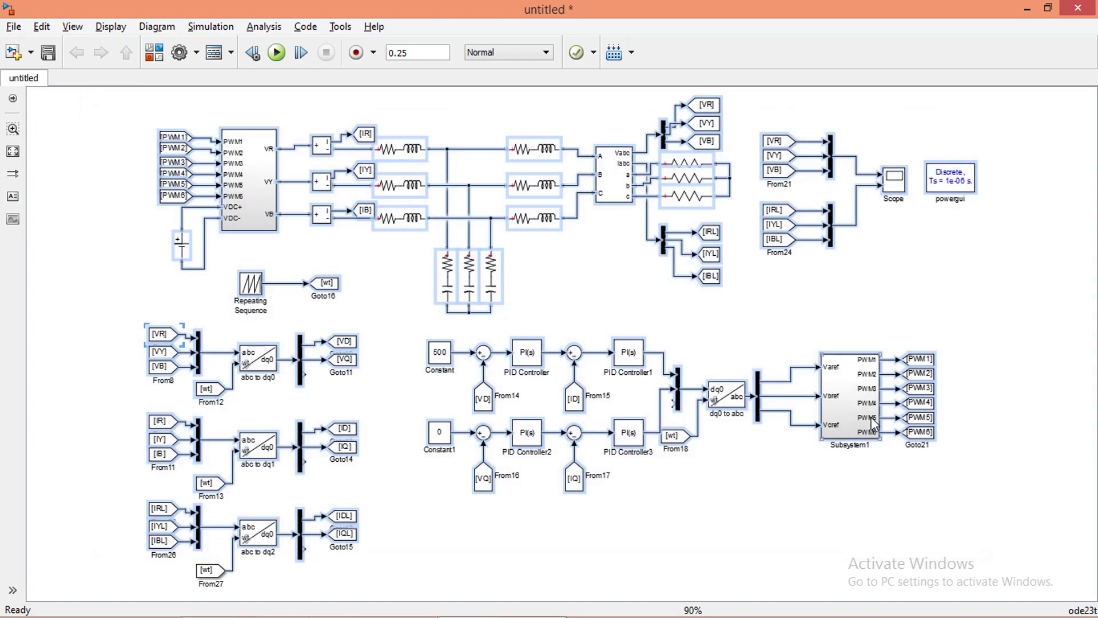
pyautogui.moveTo(100, 106); pyautogui.dragTo(971, 488)
pyautogui.moveTo(837, 382); pyautogui.dragTo(768, 382)
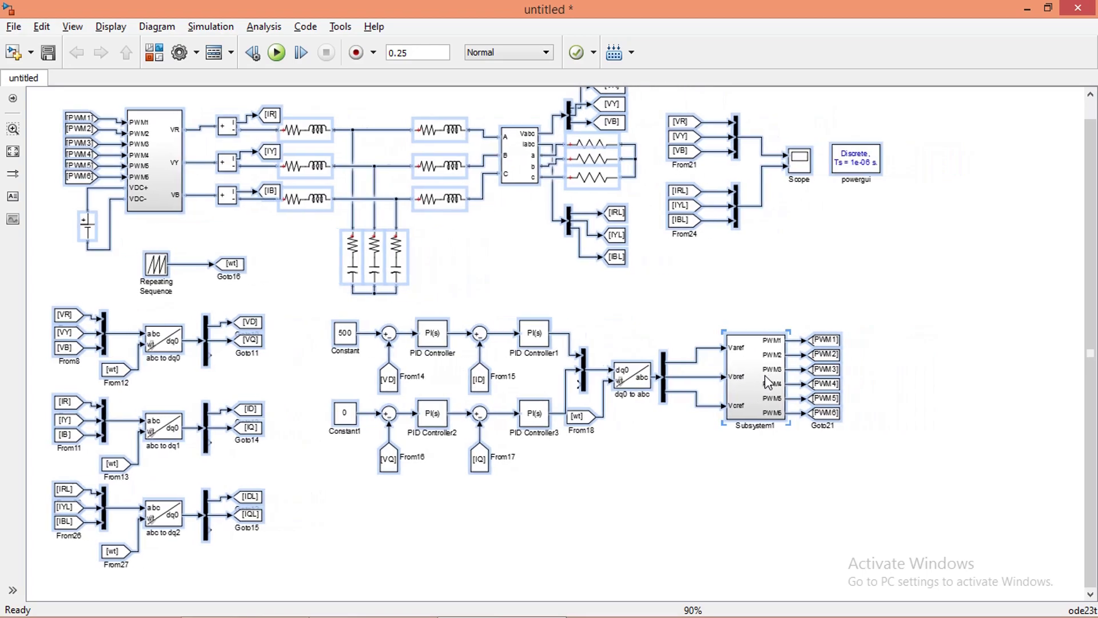
pyautogui.click(796, 496)
# - Move the mux, dq0 to abc block, demux and PWM subsystem to the right and reroute the two wires entering the mux
pyautogui.moveTo(646, 357); pyautogui.dragTo(643, 351)
pyautogui.moveTo(568, 314); pyautogui.dragTo(887, 461)
pyautogui.moveTo(766, 387); pyautogui.dragTo(882, 389)
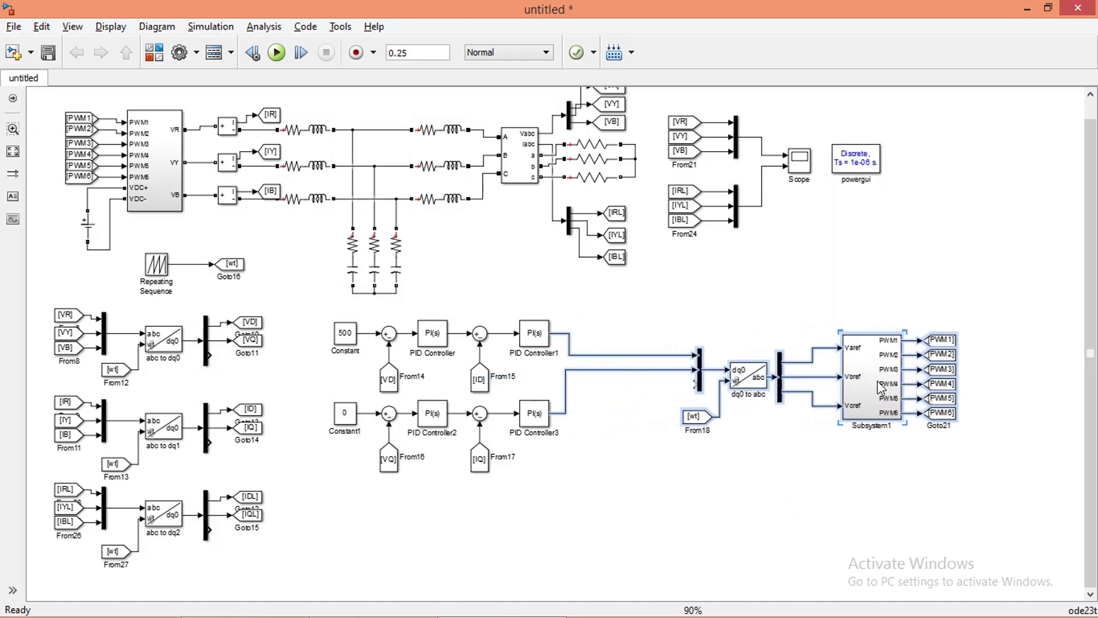
pyautogui.click(624, 412)
pyautogui.moveTo(566, 387); pyautogui.dragTo(680, 406)
pyautogui.moveTo(570, 346); pyautogui.dragTo(678, 356)
# - Move PID Controller1, PID Controller3 and their ID and IQ sum blocks right, widening the gap after the first-stage controllers
pyautogui.moveTo(466, 302); pyautogui.dragTo(540, 486)
pyautogui.moveTo(540, 426); pyautogui.dragTo(602, 428)
pyautogui.click(618, 481)
pyautogui.moveTo(523, 297); pyautogui.dragTo(560, 492)
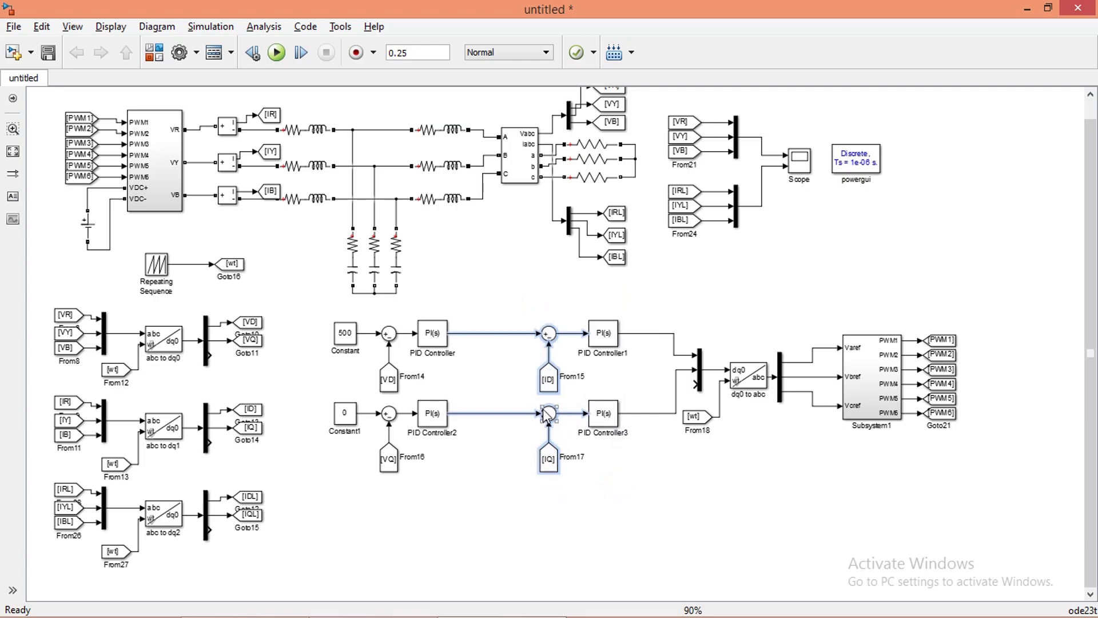
pyautogui.moveTo(551, 422); pyautogui.dragTo(565, 423)
pyautogui.click(621, 484)
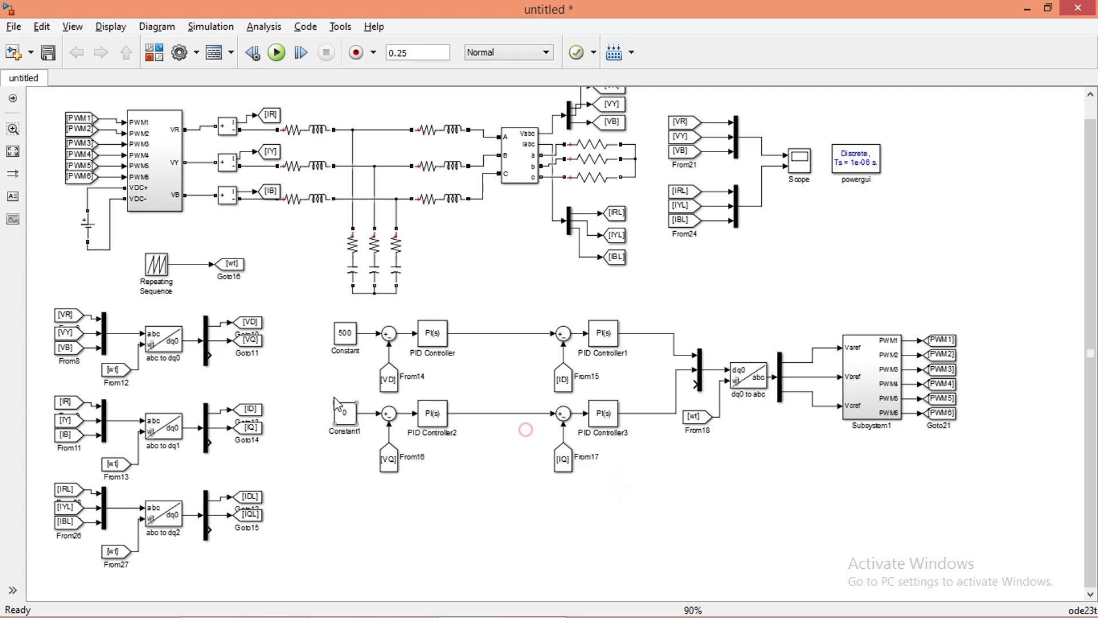
# - Move the entire lower control loop, from Constant1 to PID Controller3, farther below the upper loop
pyautogui.moveTo(313, 408); pyautogui.dragTo(633, 479)
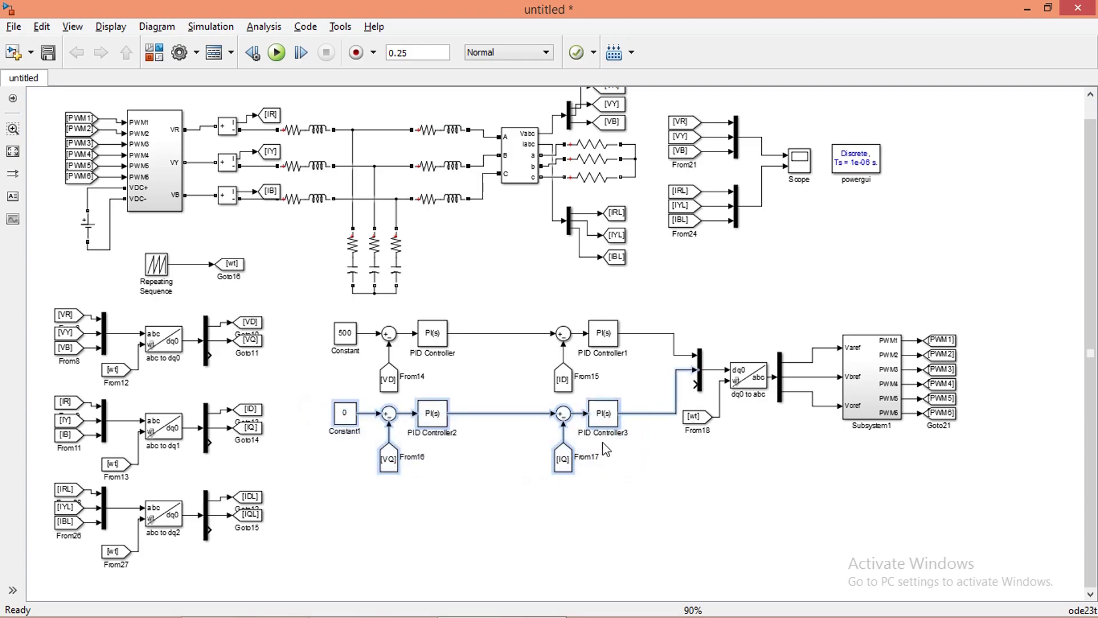
pyautogui.moveTo(605, 422); pyautogui.dragTo(604, 482)
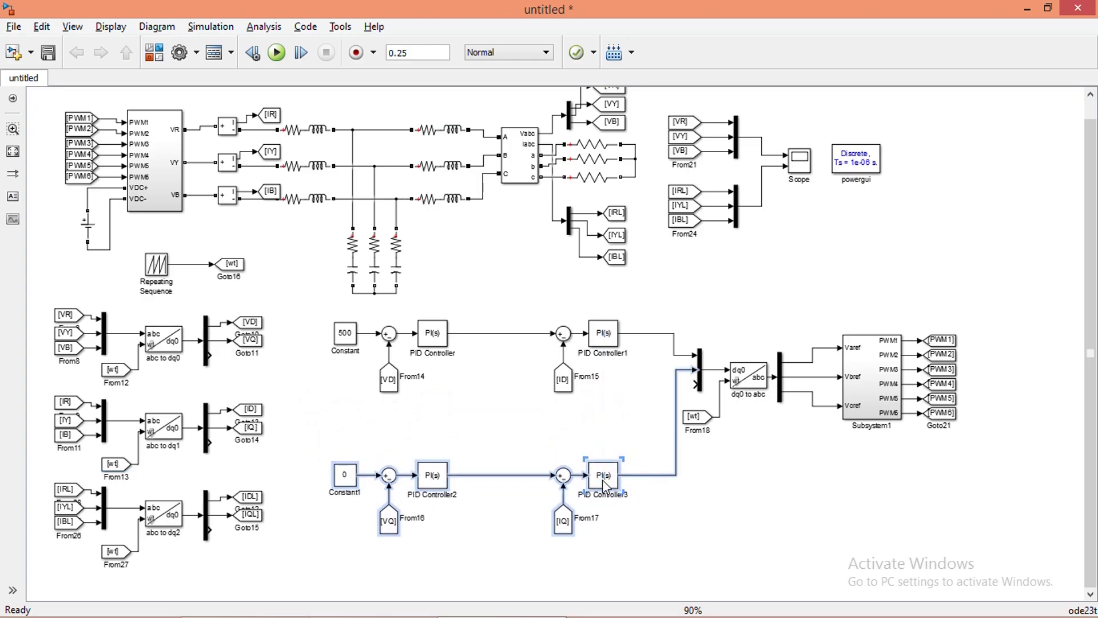
pyautogui.click(502, 418)
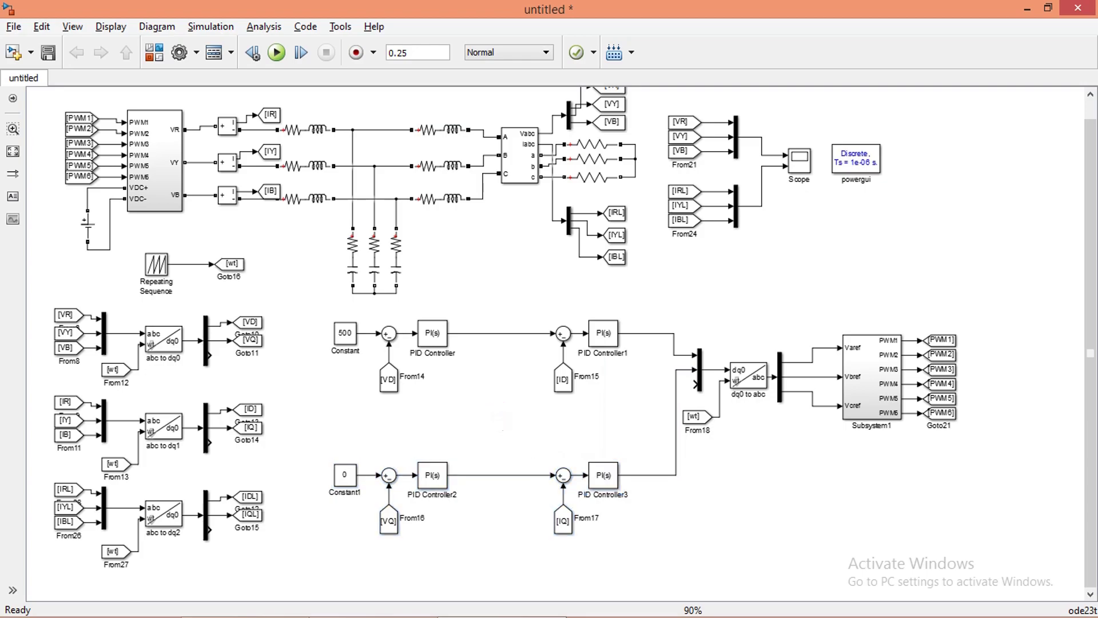
# - Delete the output wires of all four PI controllers in the upper and lower control loops
pyautogui.scroll(1, 527, 443)
pyautogui.scroll(1, 534, 456)
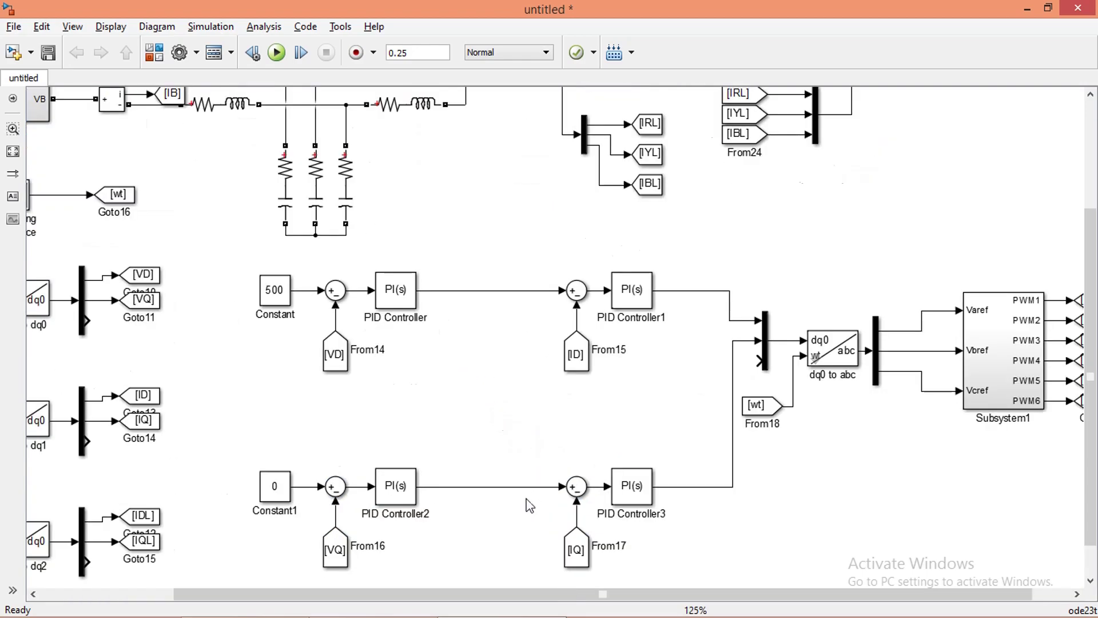
pyautogui.scroll(1, 534, 589)
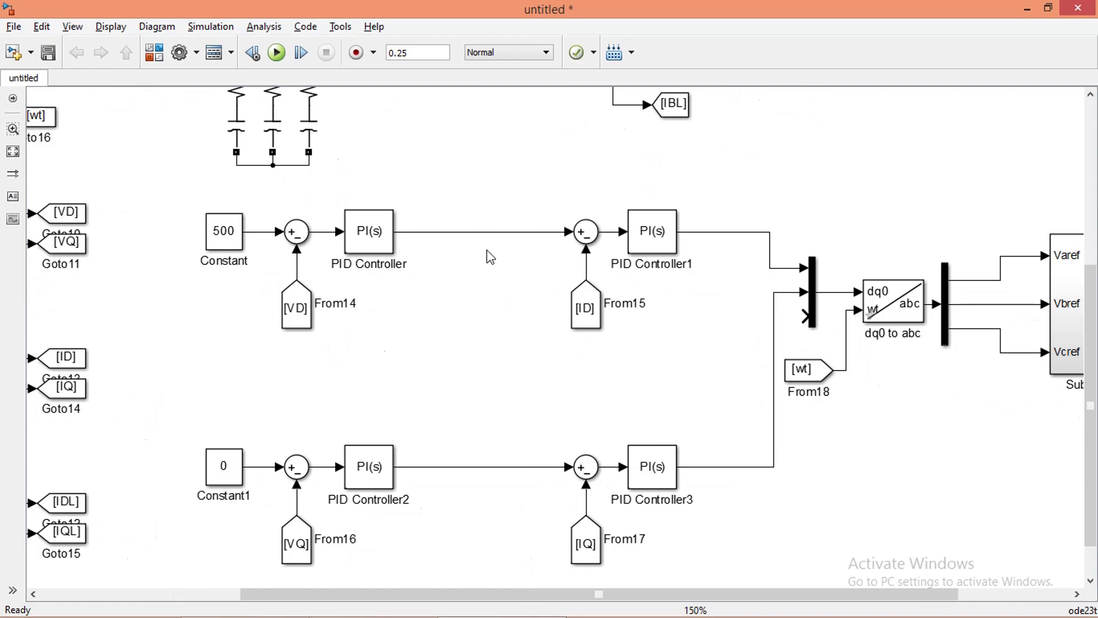
pyautogui.press('Delete')
pyautogui.click(731, 232)
pyautogui.press('Delete')
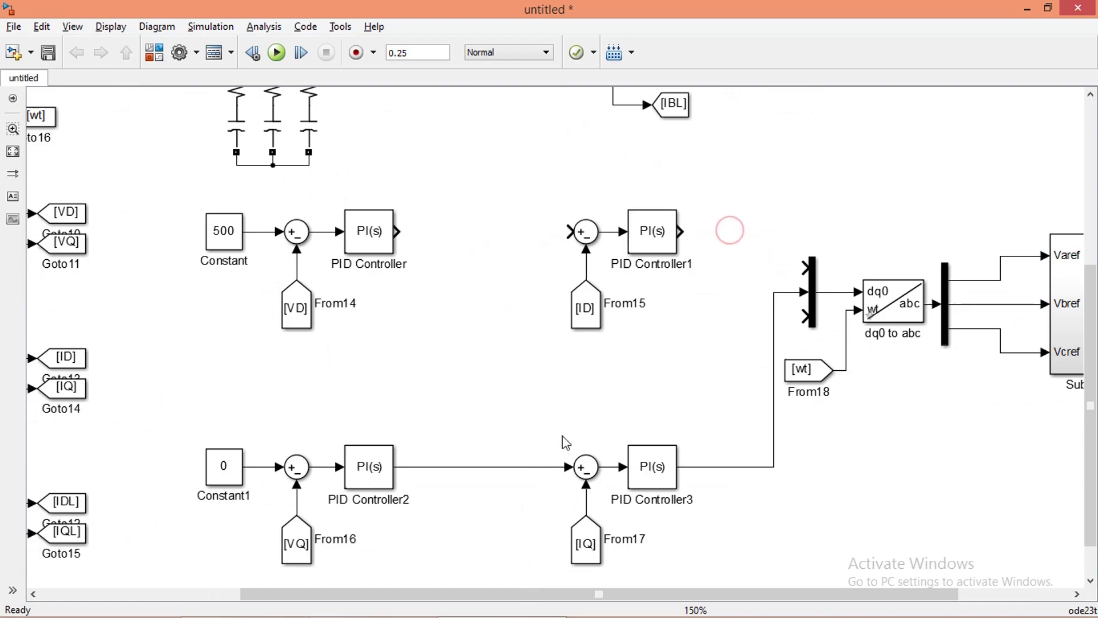
pyautogui.click(499, 473)
pyautogui.press('Delete')
pyautogui.click(774, 421)
pyautogui.press('Delete')
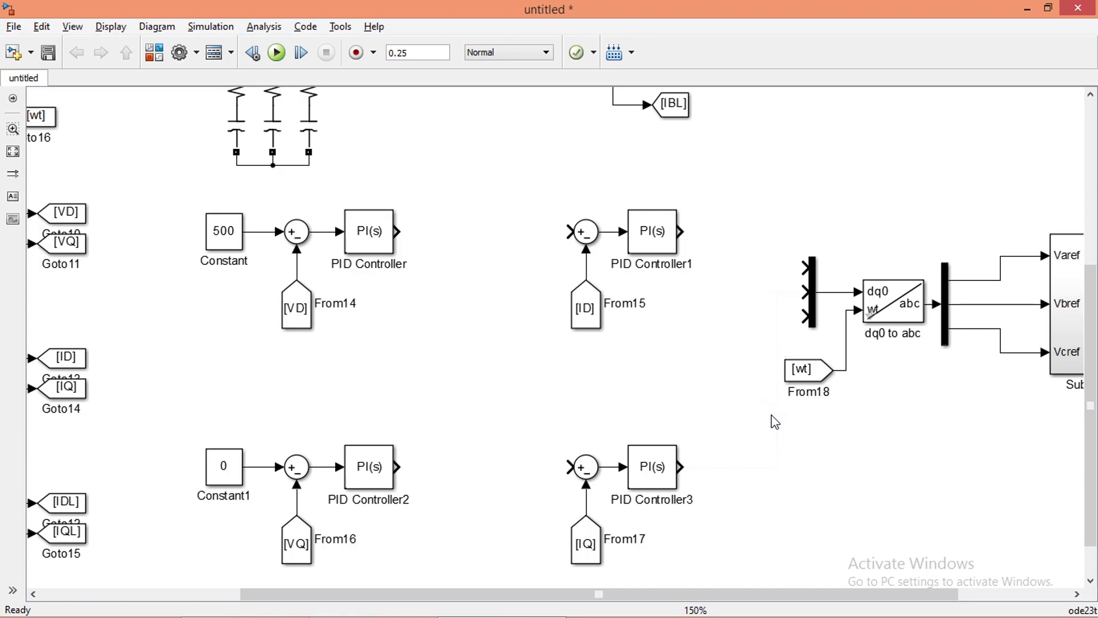
# - Place two copies of the sum block between PID Controller and the ID sum, and wire them in series
pyautogui.click(296, 245)
pyautogui.moveTo(296, 240); pyautogui.dragTo(543, 243)
pyautogui.click(459, 242)
pyautogui.moveTo(442, 232); pyautogui.dragTo(399, 232)
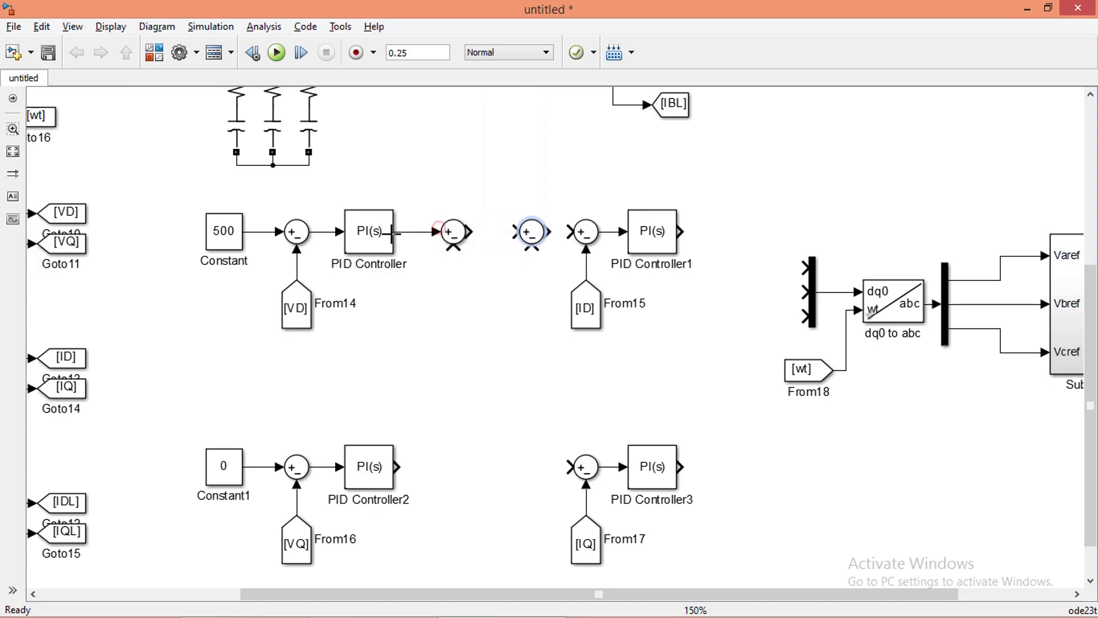
pyautogui.moveTo(470, 232); pyautogui.dragTo(570, 232)
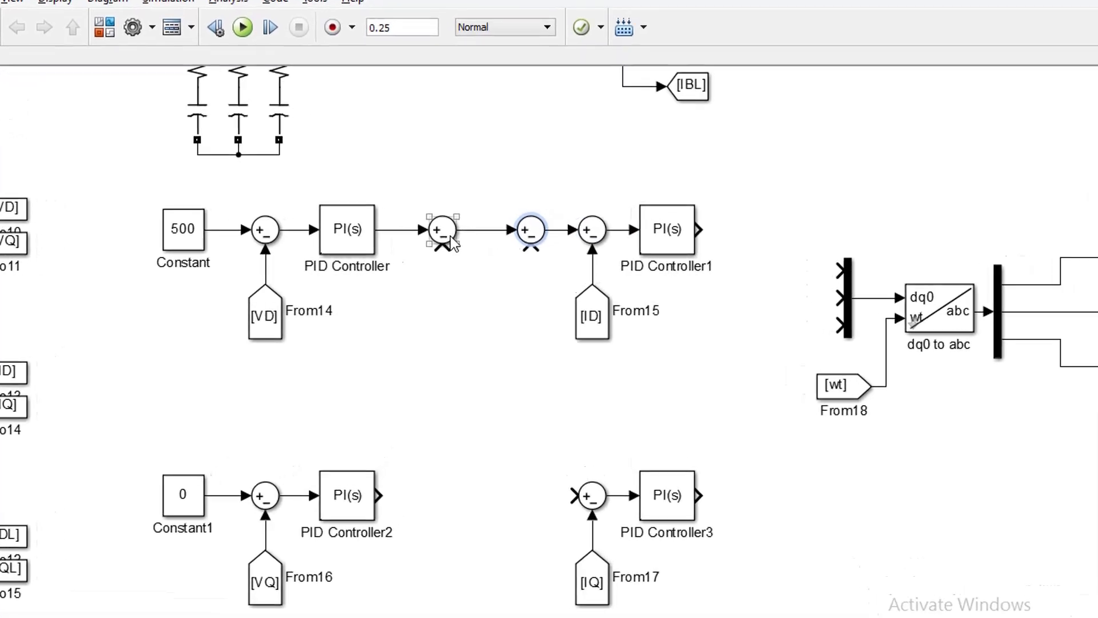
# - Set the list of signs of the first added sum block to |++
pyautogui.doubleClick(454, 232)
pyautogui.doubleClick(550, 265)
pyautogui.click(561, 281)
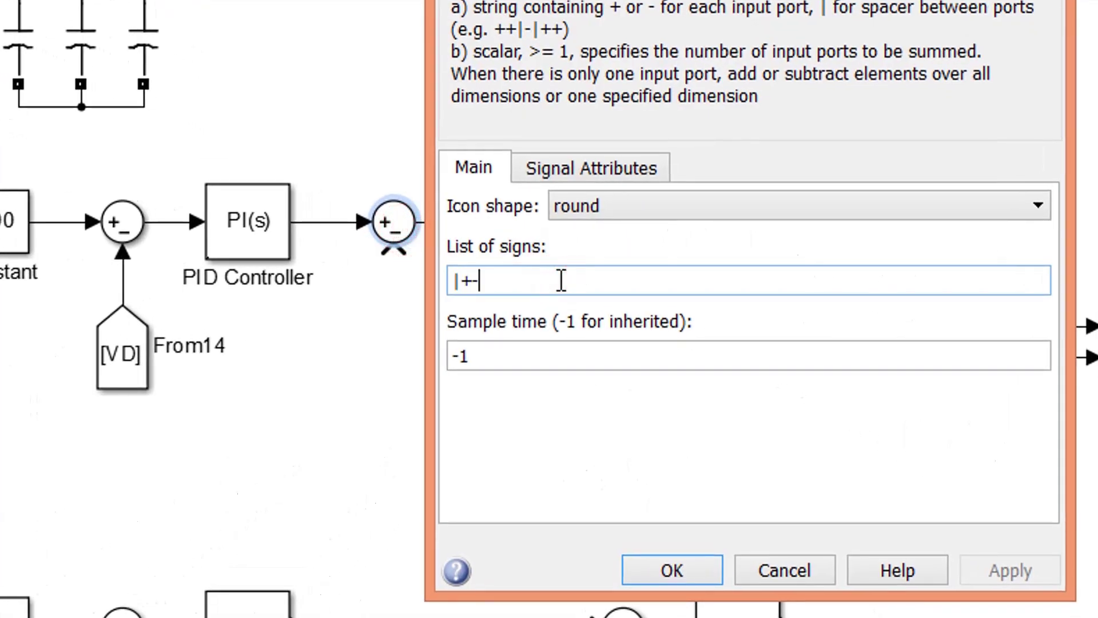
pyautogui.press('BackSpace')
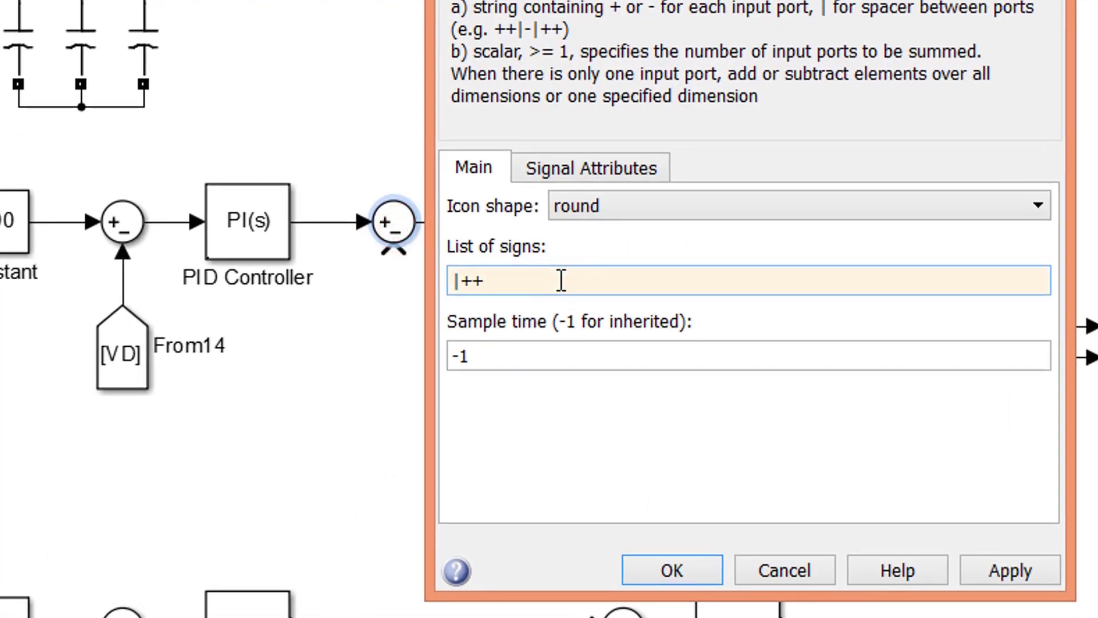
pyautogui.click(663, 569)
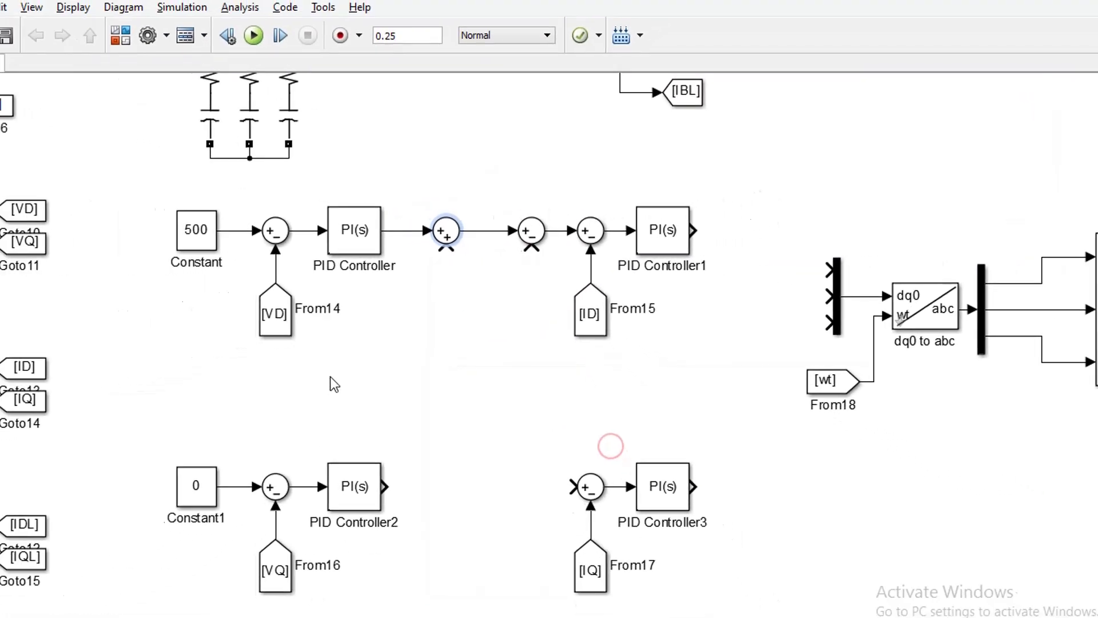
# - Connect a copy of the VD From block to the |++ sum's lower input and set its tag to IDL
pyautogui.moveTo(275, 309); pyautogui.dragTo(446, 296)
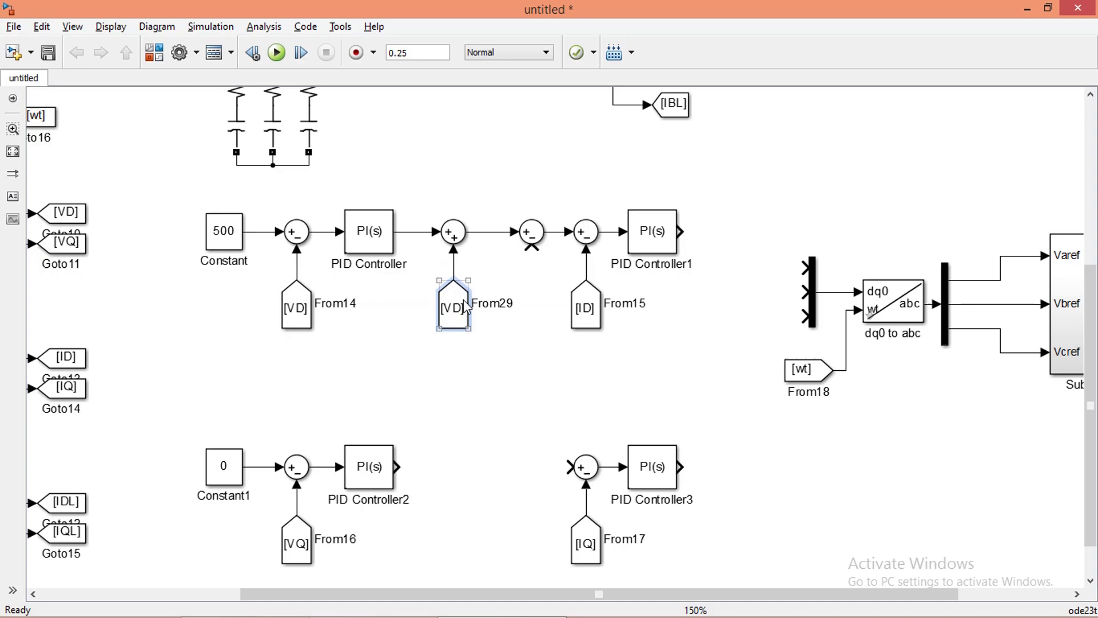
pyautogui.doubleClick(466, 306)
pyautogui.press('BackSpace')
pyautogui.press('BackSpace')
pyautogui.write('IDL')
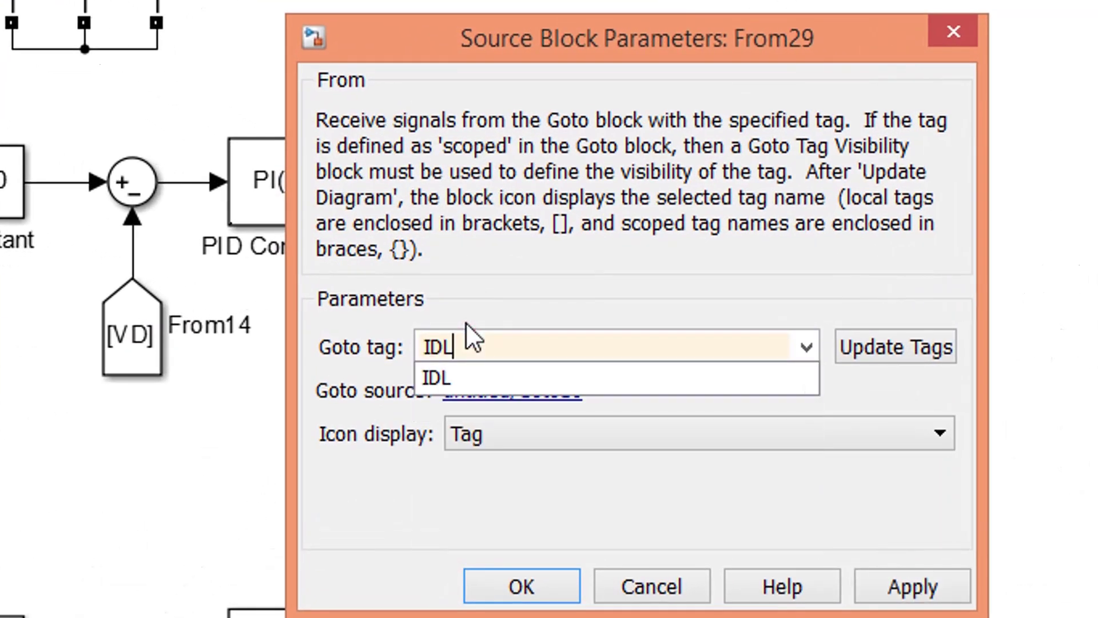
pyautogui.click(468, 369)
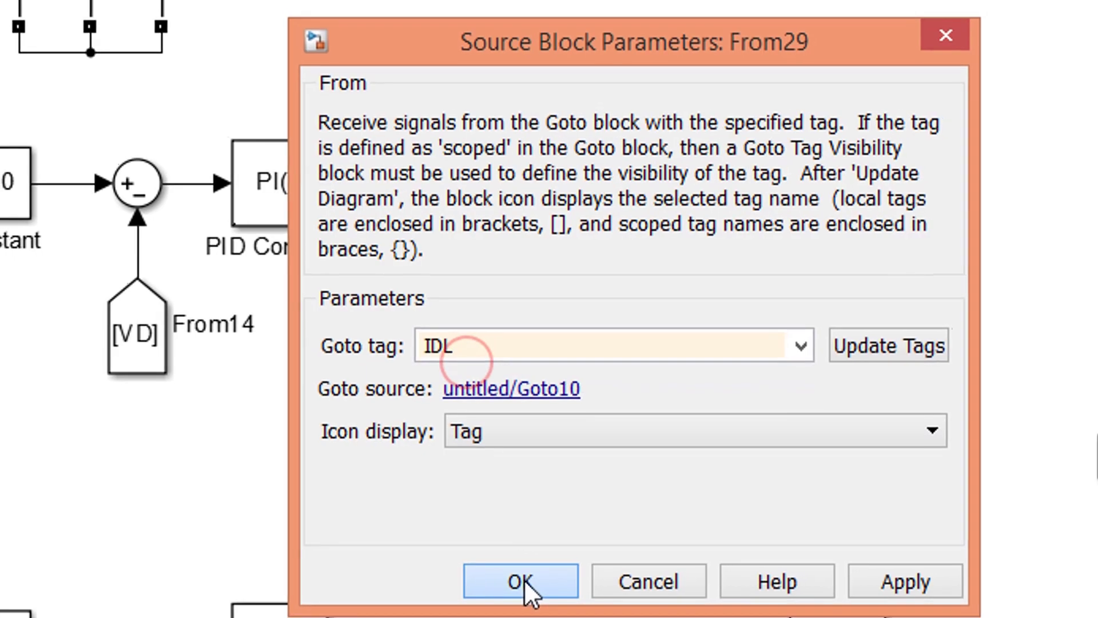
pyautogui.click(524, 580)
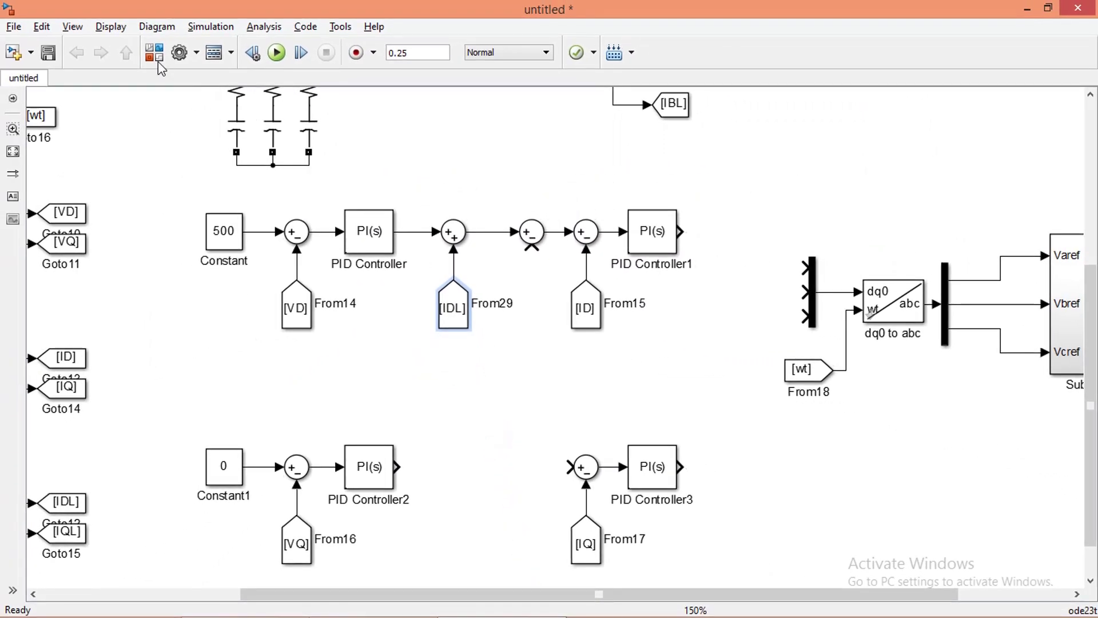
# - Add an upward-facing Gain block feeding the second added sum, and connect a copy of the VQ From block to its input
pyautogui.click(155, 53)
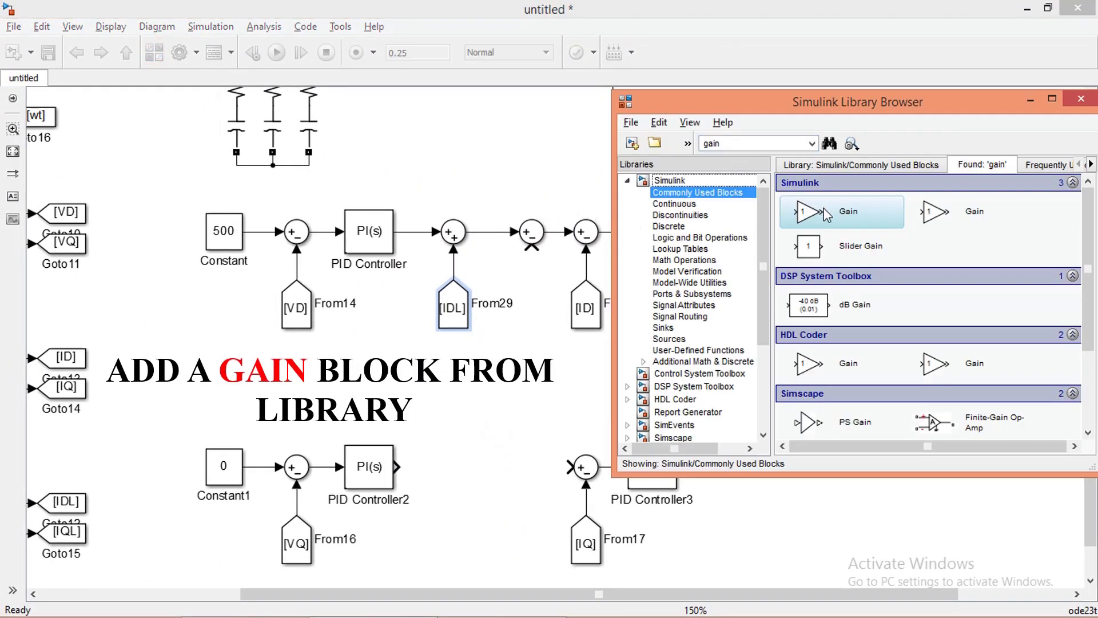
pyautogui.moveTo(811, 217); pyautogui.dragTo(541, 317)
pyautogui.hotkey('ctrl', 'r')
pyautogui.hotkey('ctrl', 'r')
pyautogui.hotkey('ctrl', 'r')
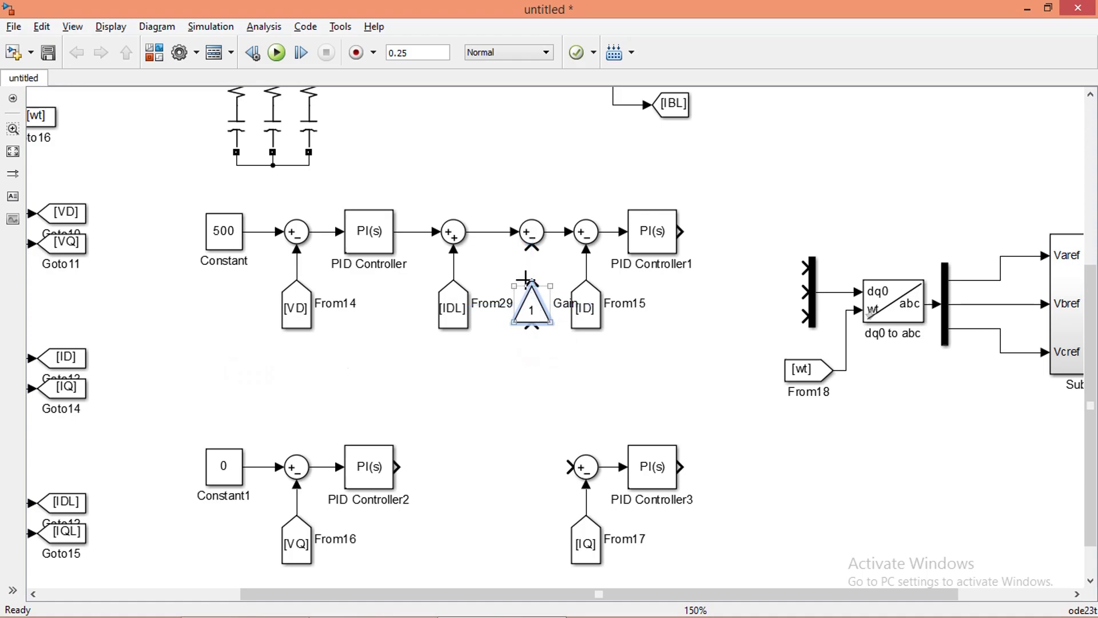
pyautogui.moveTo(532, 268); pyautogui.dragTo(532, 247)
pyautogui.moveTo(283, 557); pyautogui.dragTo(518, 408)
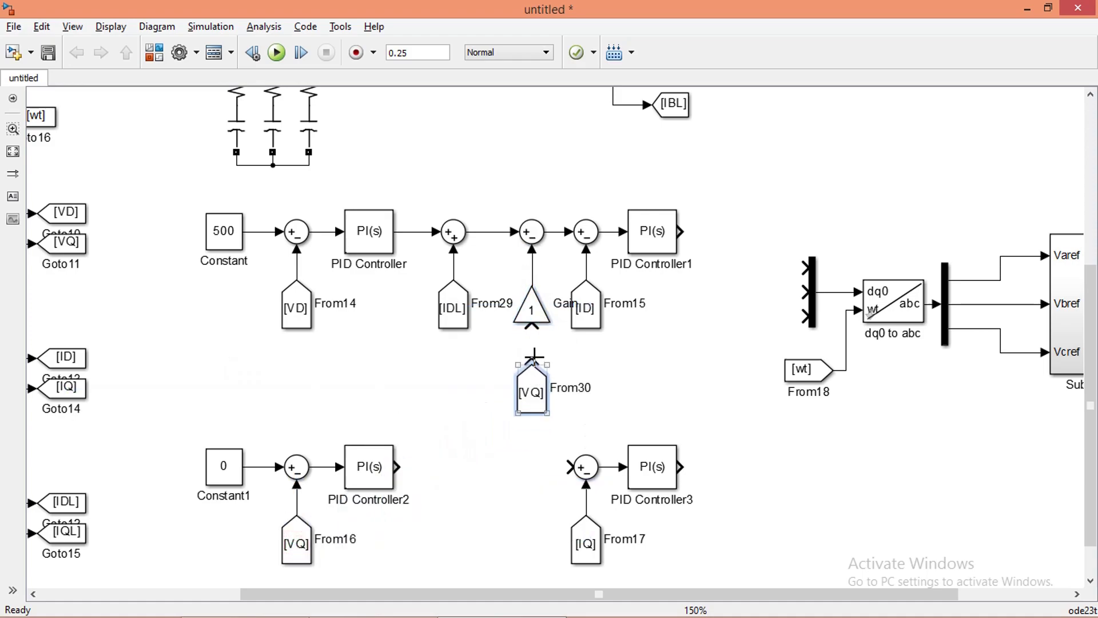
pyautogui.moveTo(529, 338); pyautogui.dragTo(532, 326)
# - Set the gain of the new Gain block to 2*pi*50*100e-6
pyautogui.doubleClick(532, 309)
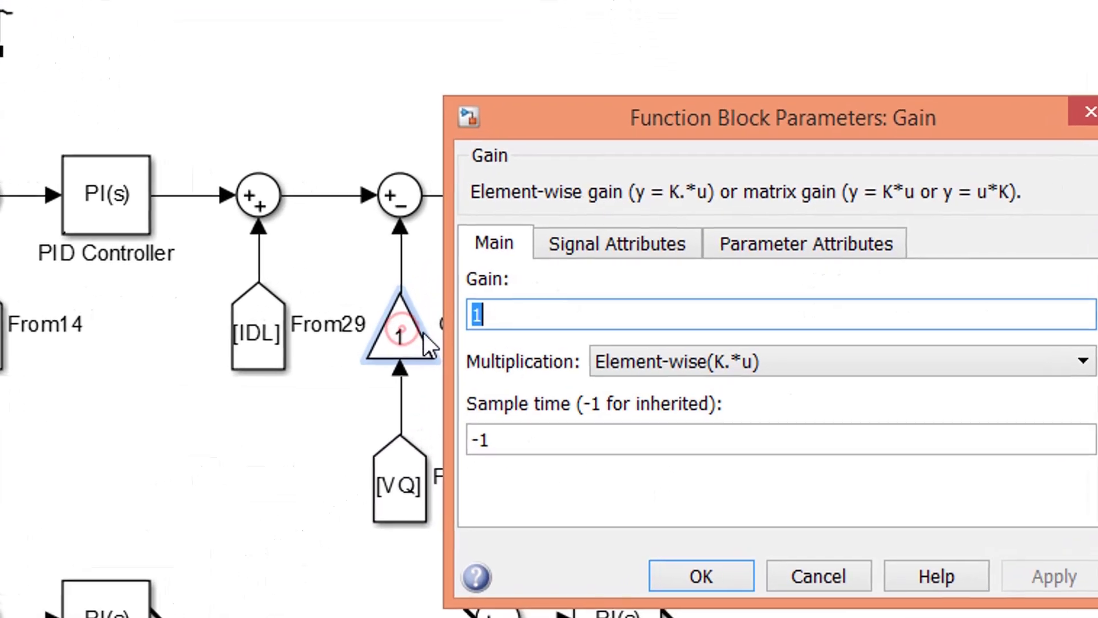
pyautogui.write('2*p')
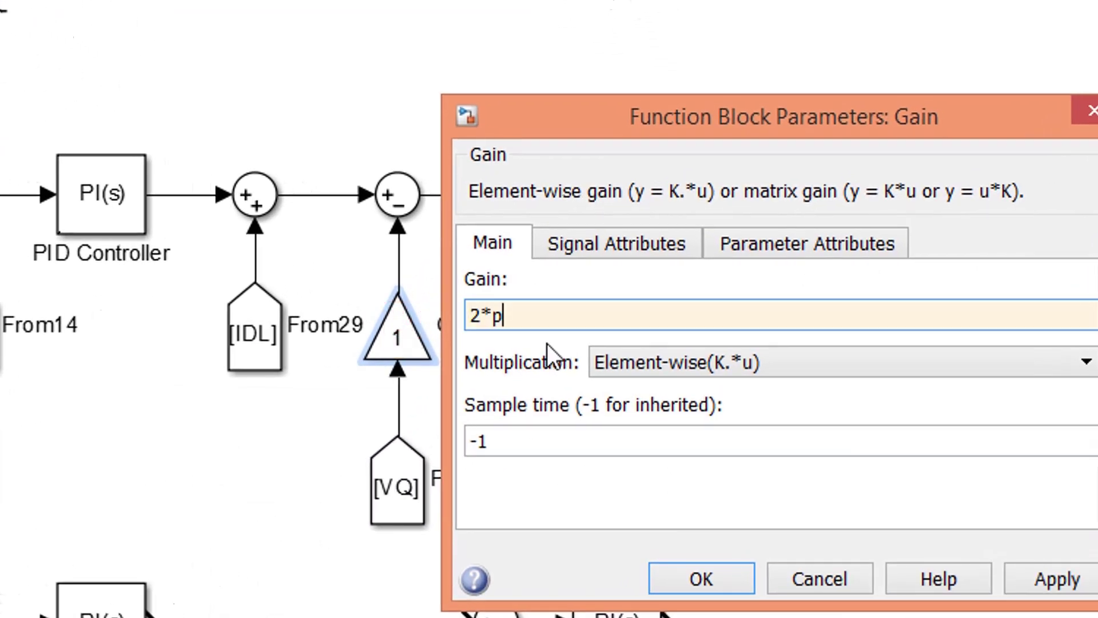
pyautogui.write('i*50*100')
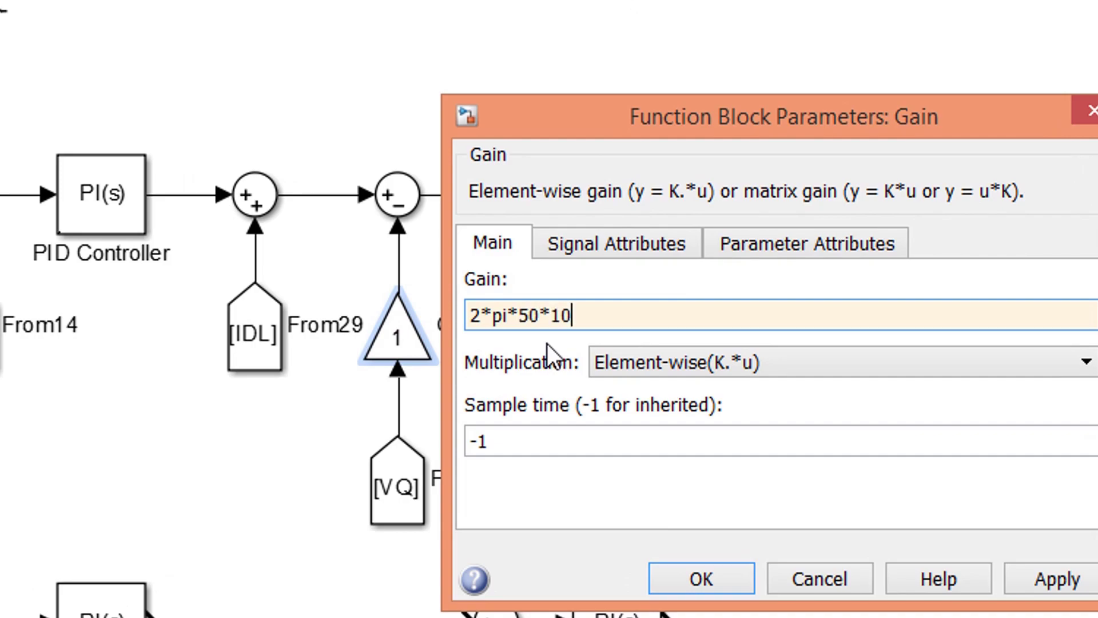
pyautogui.write('e-6')
pyautogui.click(702, 577)
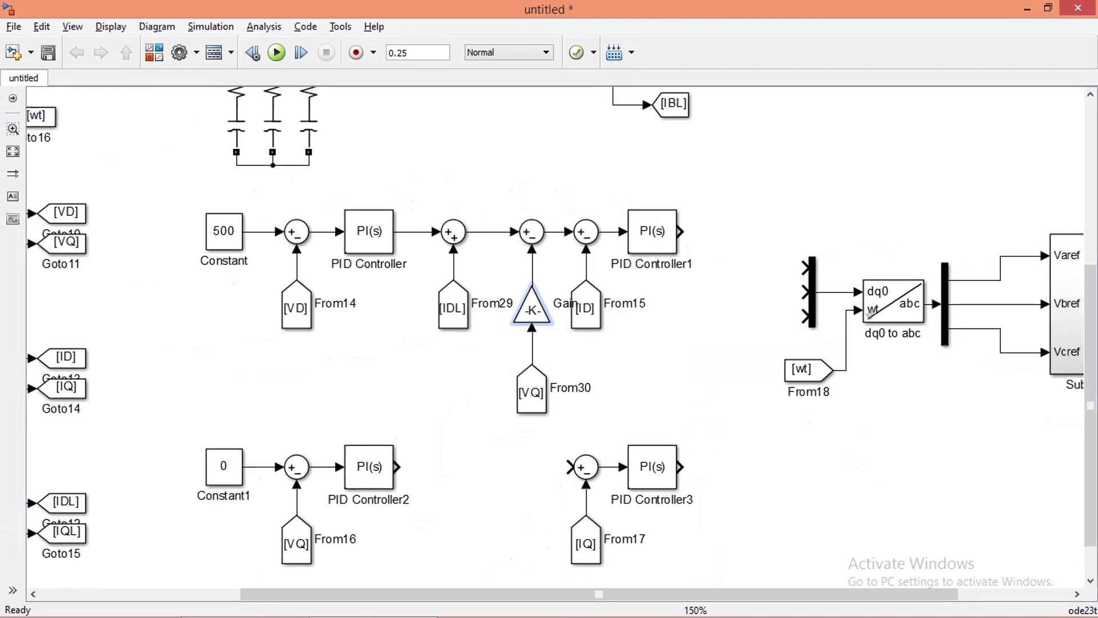
# - Copy the sum, Gain and VQ From group to the output of PID Controller1 and connect it there
pyautogui.click(485, 383)
pyautogui.moveTo(519, 194); pyautogui.dragTo(544, 388)
pyautogui.moveTo(531, 308); pyautogui.dragTo(745, 308)
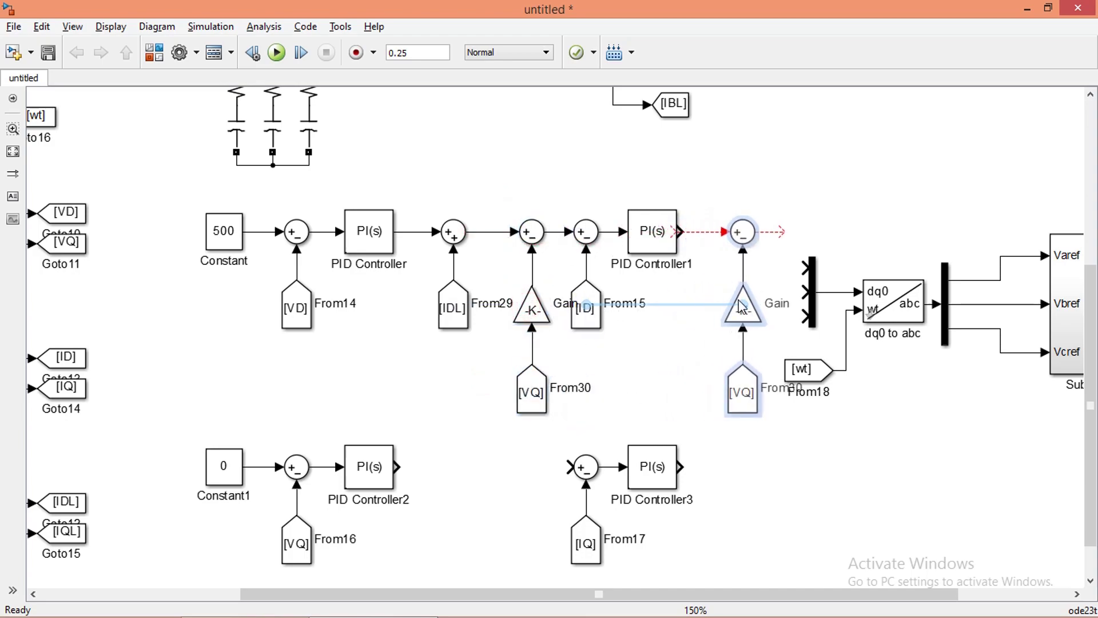
pyautogui.click(805, 226)
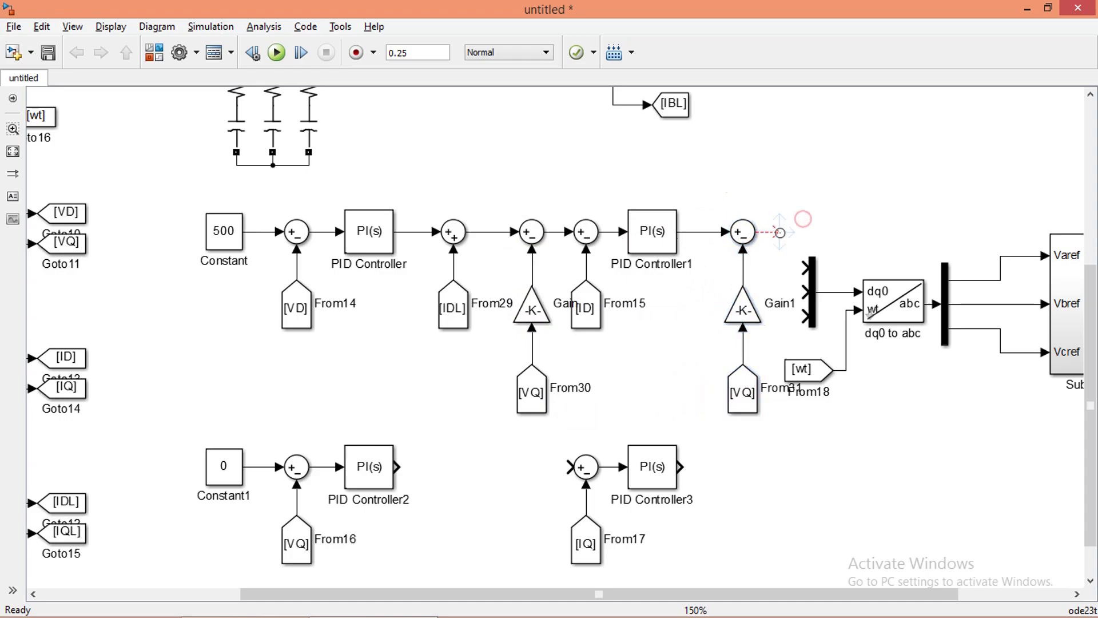
# - Connect the last d-axis sum's output to the mux's first input, and set the tag of From31 below Gain1 to IQ
pyautogui.moveTo(779, 234); pyautogui.dragTo(811, 267)
pyautogui.click(751, 395)
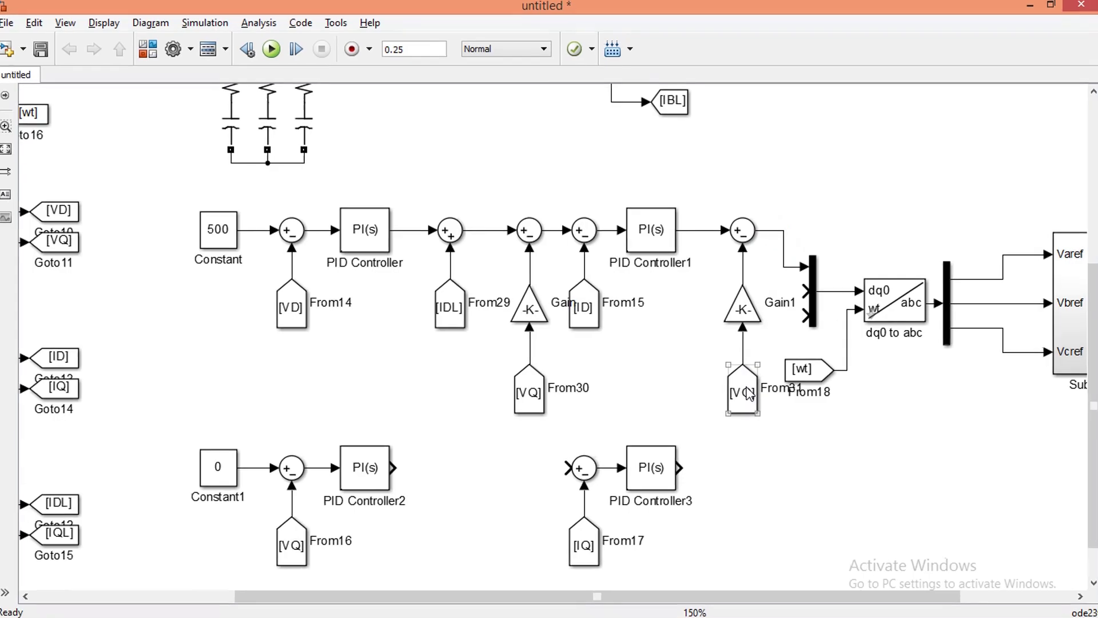
pyautogui.doubleClick(751, 395)
pyautogui.doubleClick(528, 313)
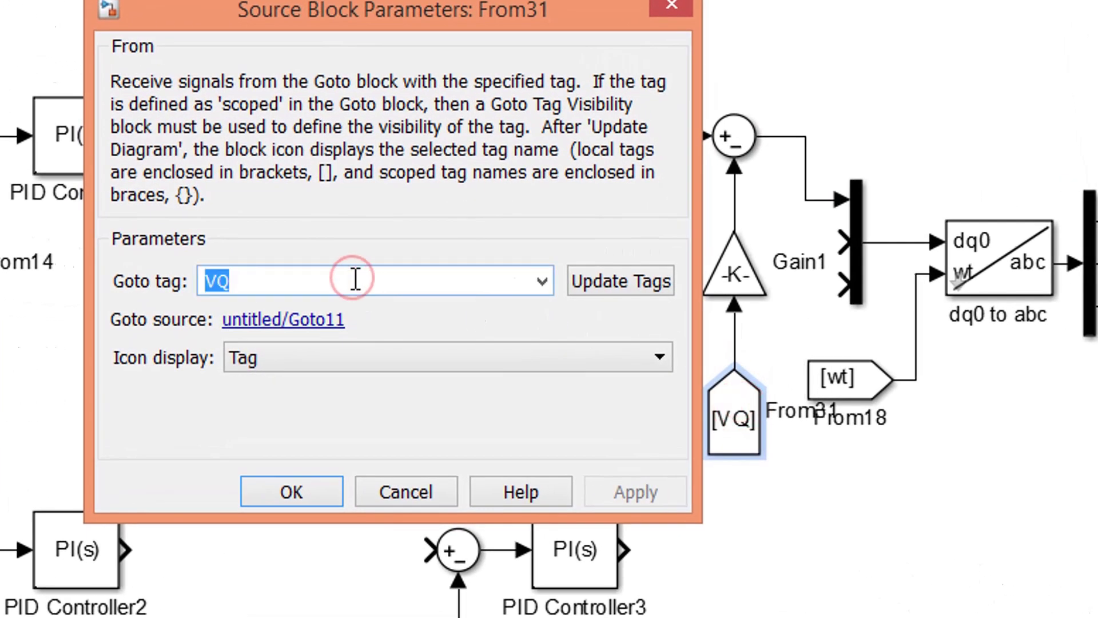
pyautogui.write('IQ')
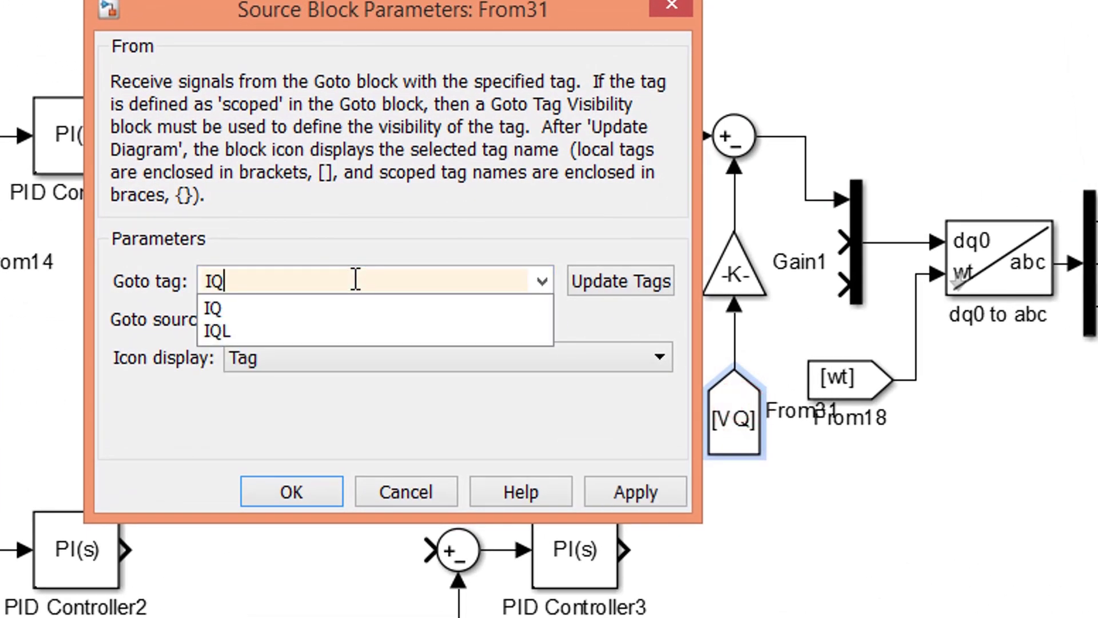
pyautogui.click(314, 499)
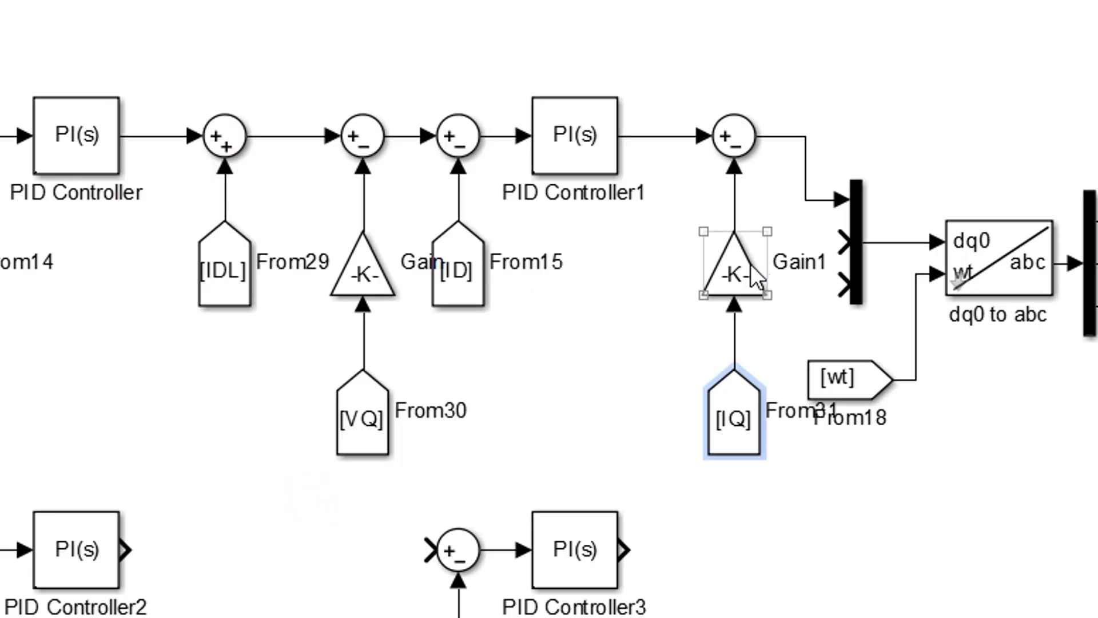
# - Set the gain of Gain1 to 2*pi*50*1000e-6
pyautogui.doubleClick(751, 269)
pyautogui.write('2*pi*5')
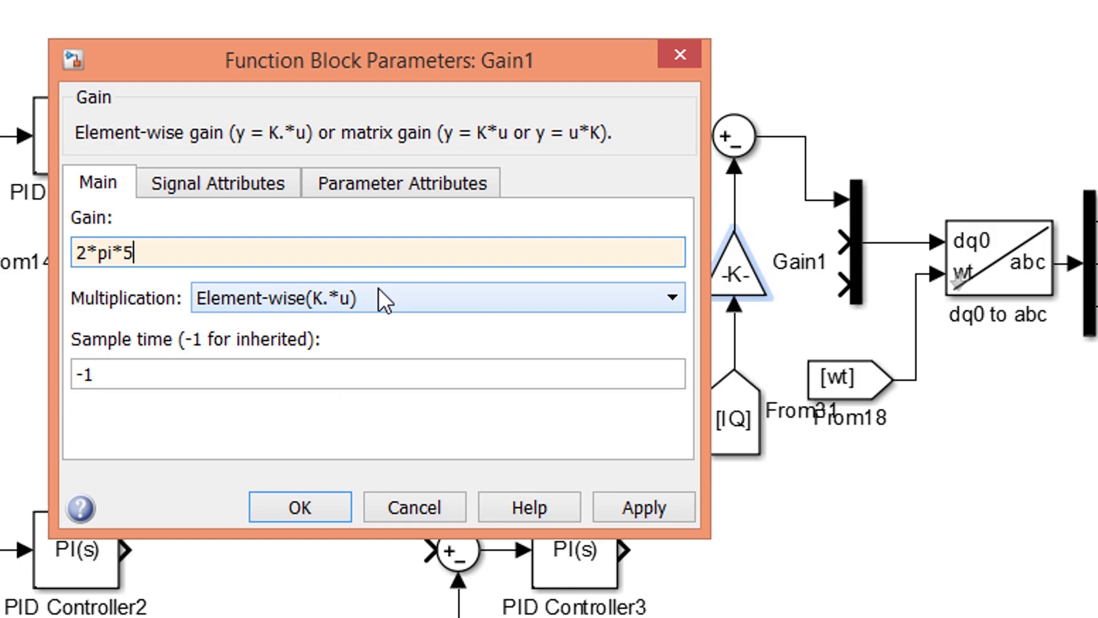
pyautogui.write('0*1000e-6')
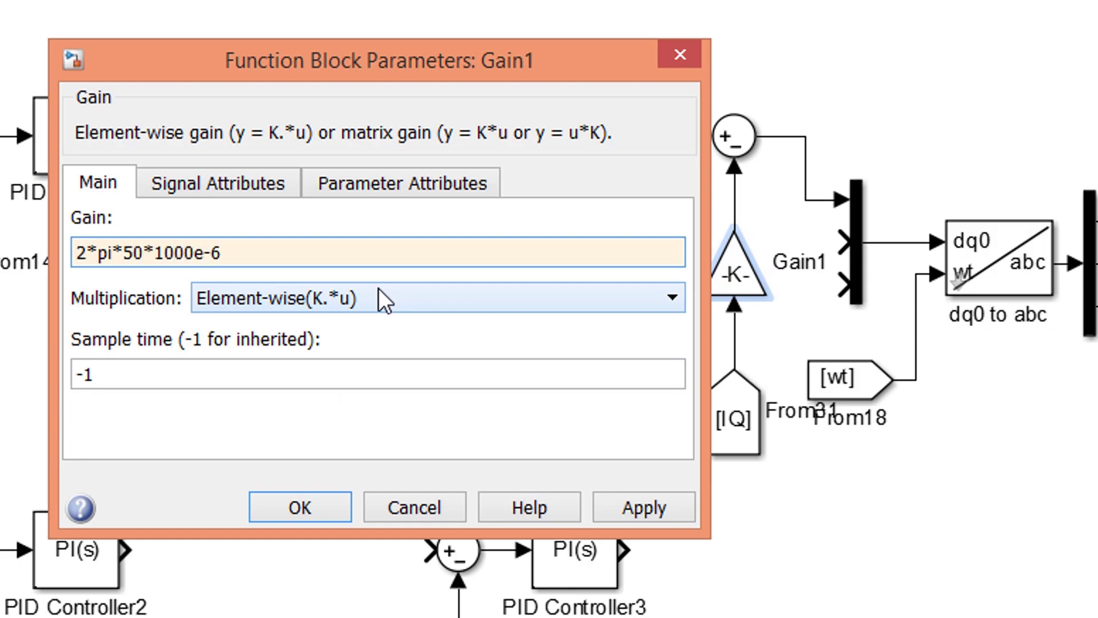
pyautogui.click(300, 507)
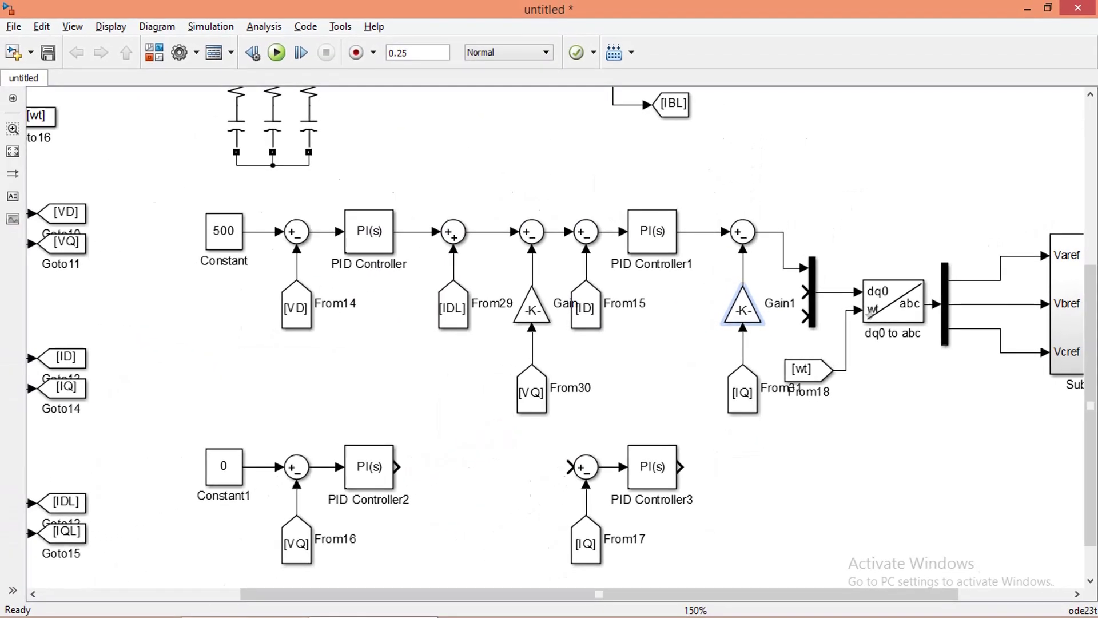
# - Copy the two sums with their IDL, Gain and VQ blocks into the q-axis row, connected between PID Controller2 and the IQ sum
pyautogui.moveTo(439, 203); pyautogui.dragTo(548, 393)
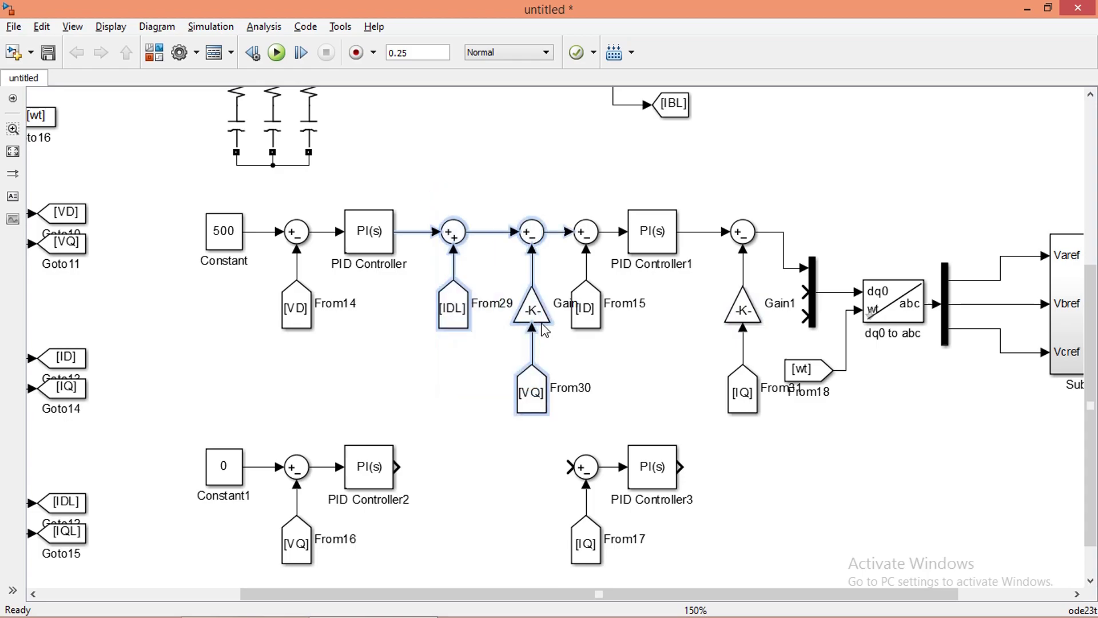
pyautogui.moveTo(545, 330); pyautogui.dragTo(527, 545)
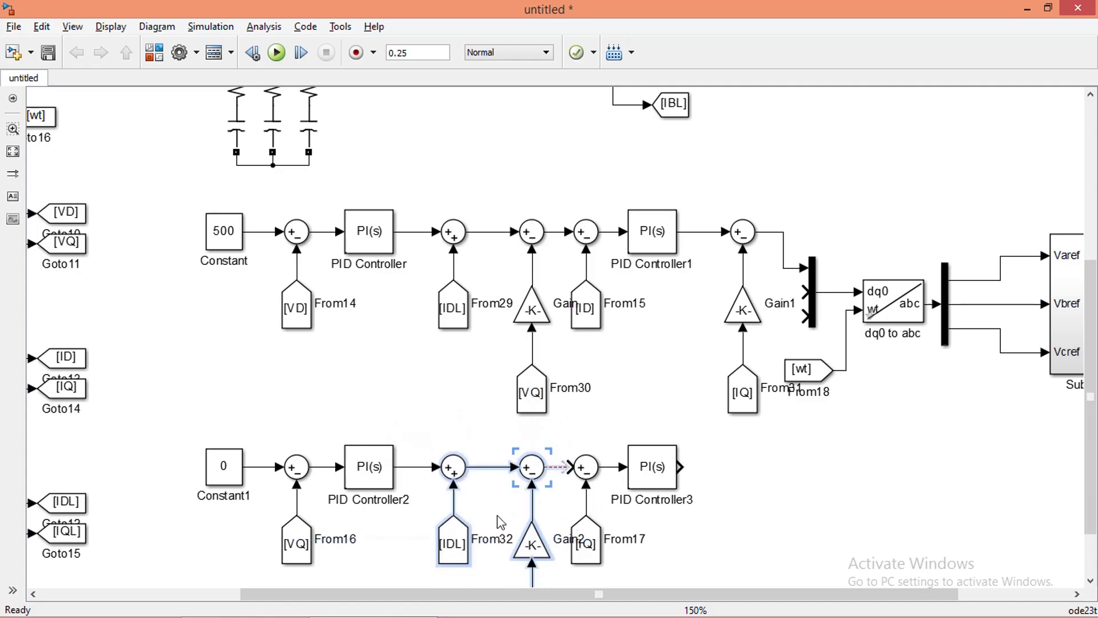
pyautogui.click(569, 449)
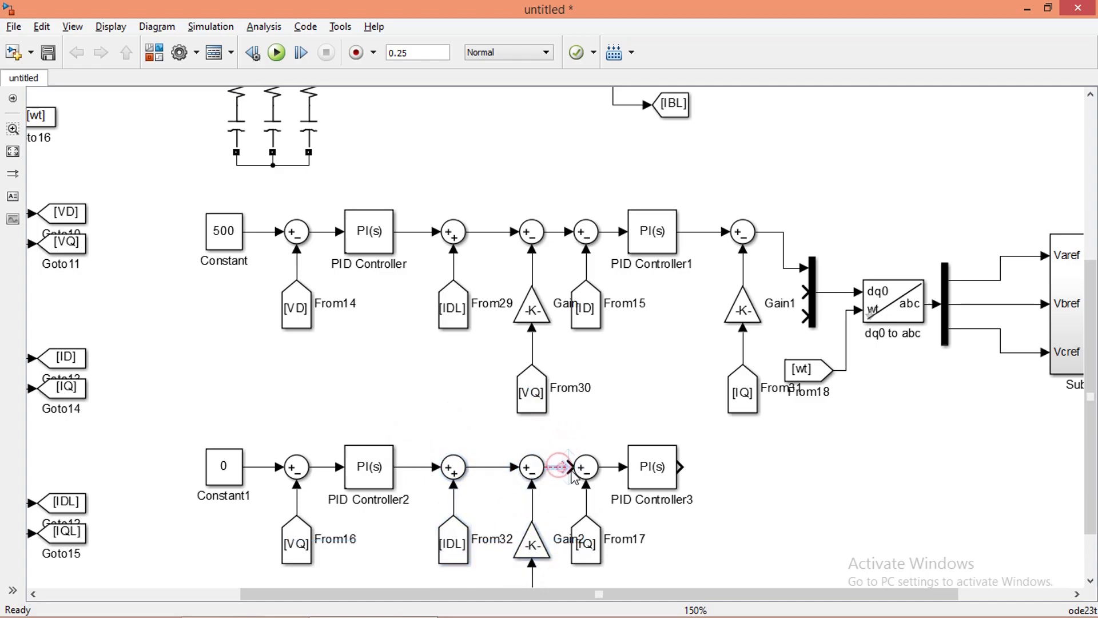
pyautogui.click(569, 466)
# - Change the list of signs of the q-axis sum above Gain2 to |++
pyautogui.scroll(-3, 1084, 346)
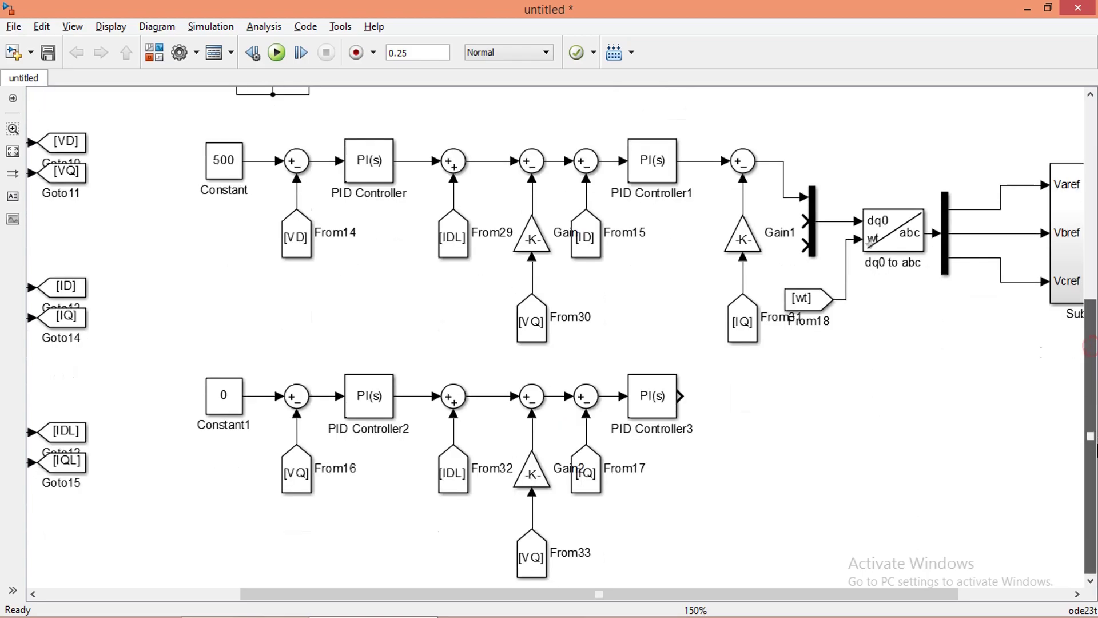
pyautogui.doubleClick(534, 400)
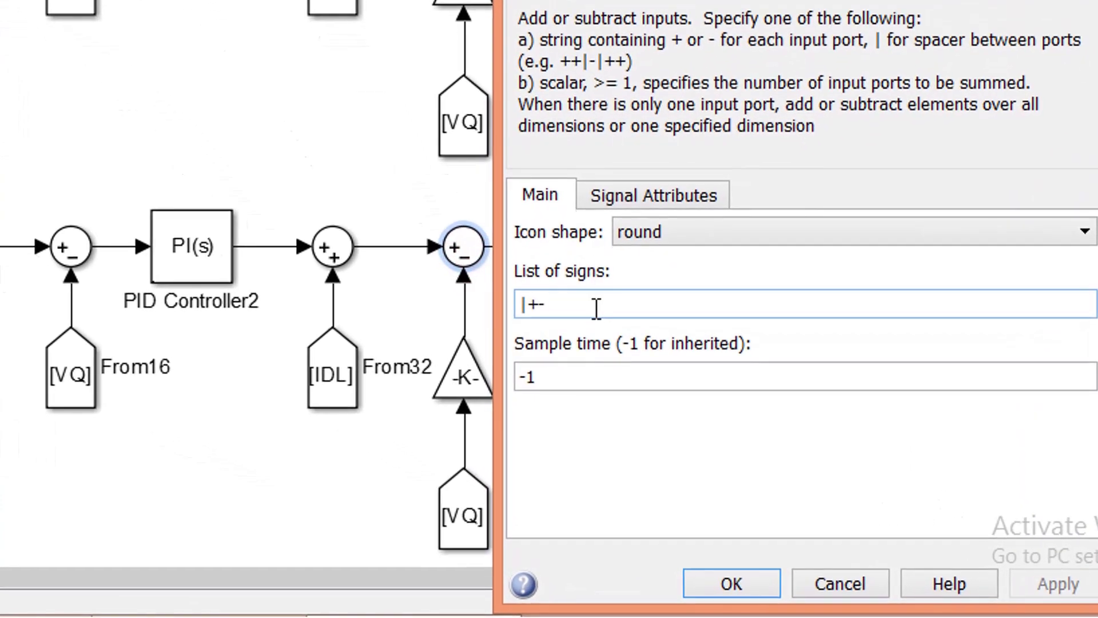
pyautogui.doubleClick(596, 309)
pyautogui.click(596, 309)
pyautogui.press('BackSpace')
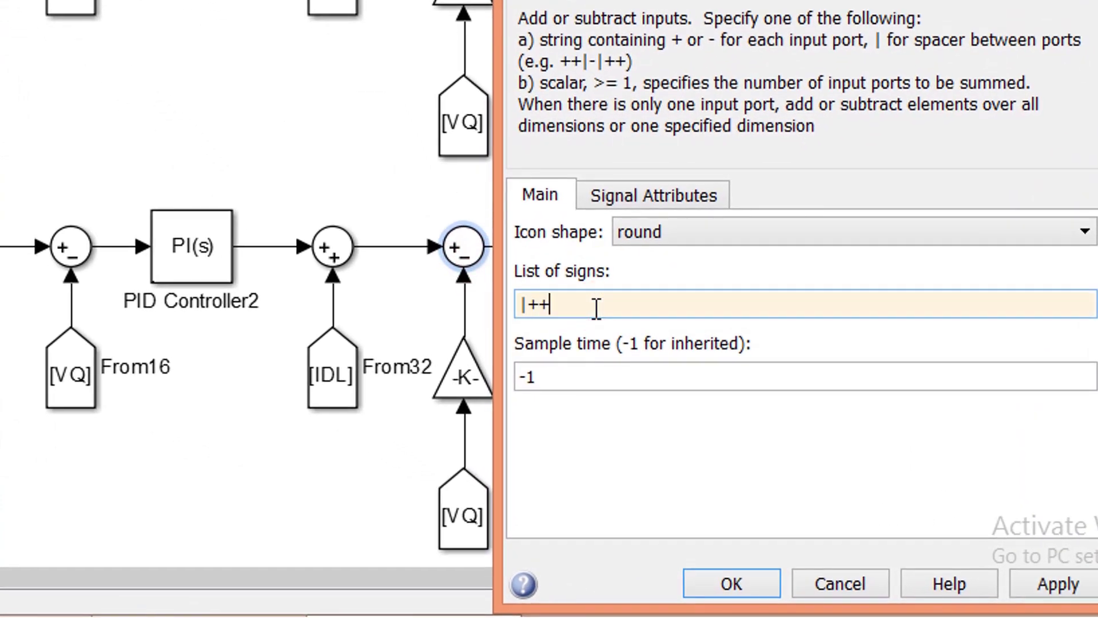
pyautogui.click(757, 582)
# - Set the Goto tag of the copied IDL From block in the q-axis row to IQL
pyautogui.doubleClick(335, 384)
pyautogui.press('BackSpace')
pyautogui.press('BackSpace')
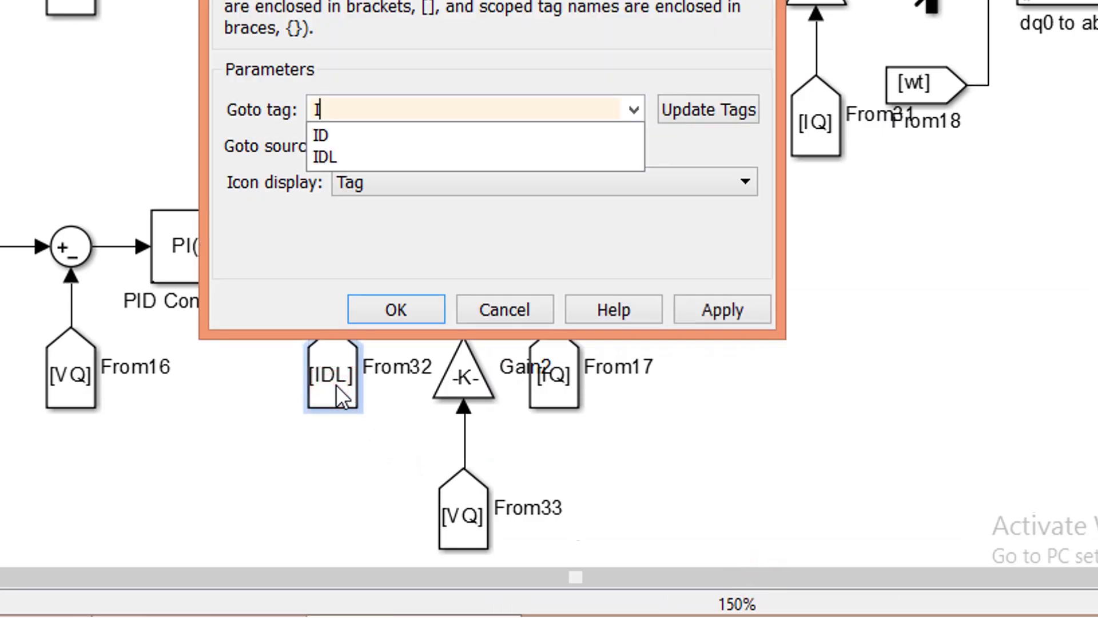
pyautogui.write('QL')
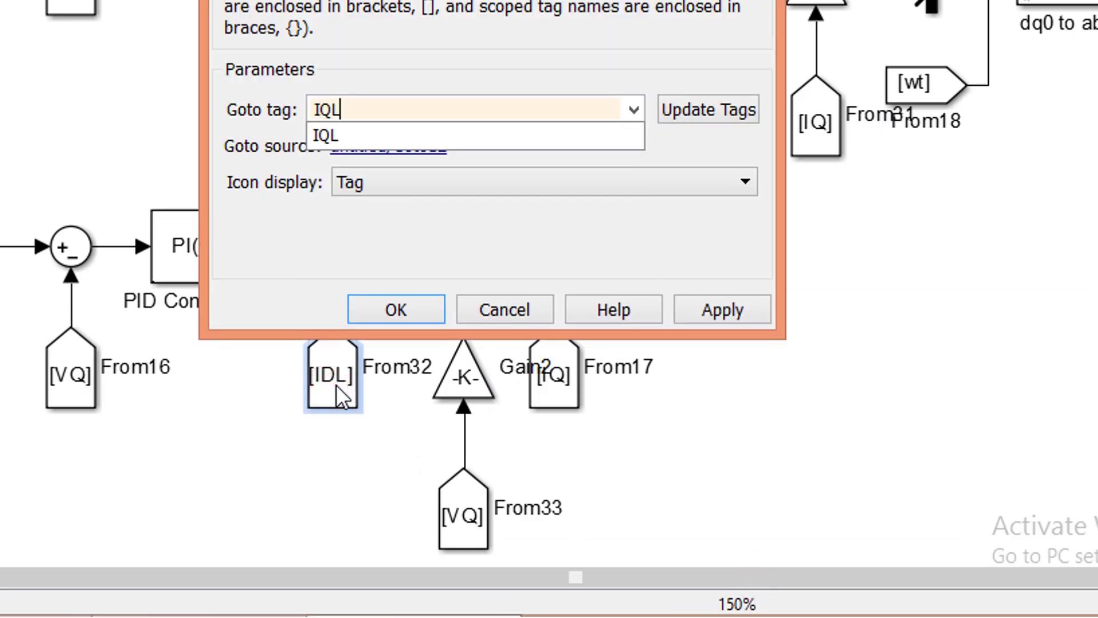
pyautogui.click(437, 308)
# - Set the Goto tag of the From block feeding Gain2 to VD
pyautogui.click(463, 506)
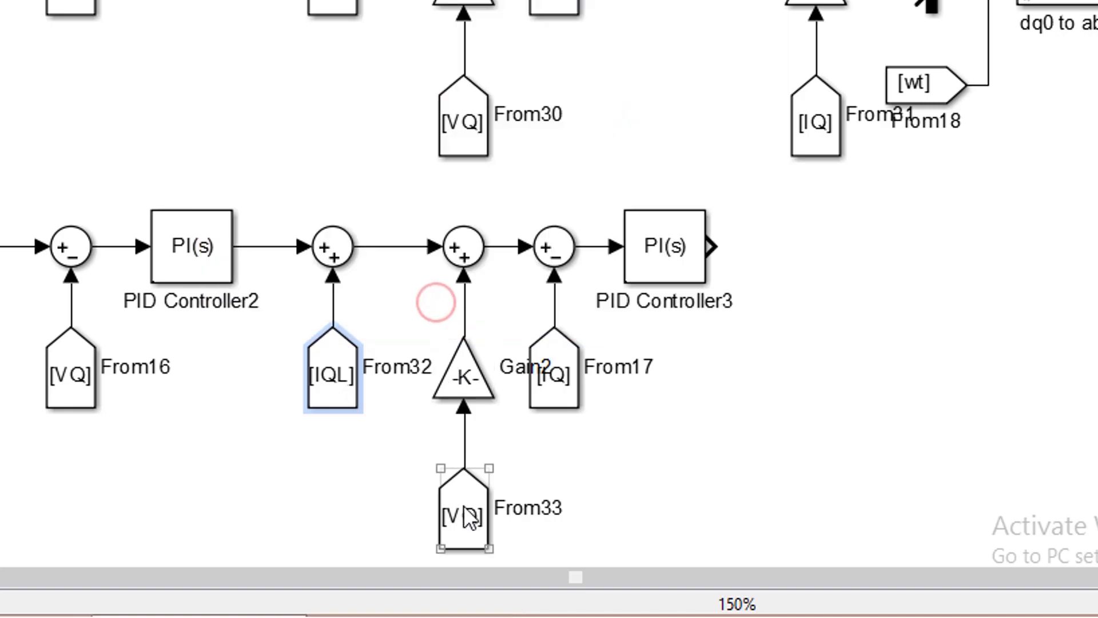
pyautogui.doubleClick(463, 506)
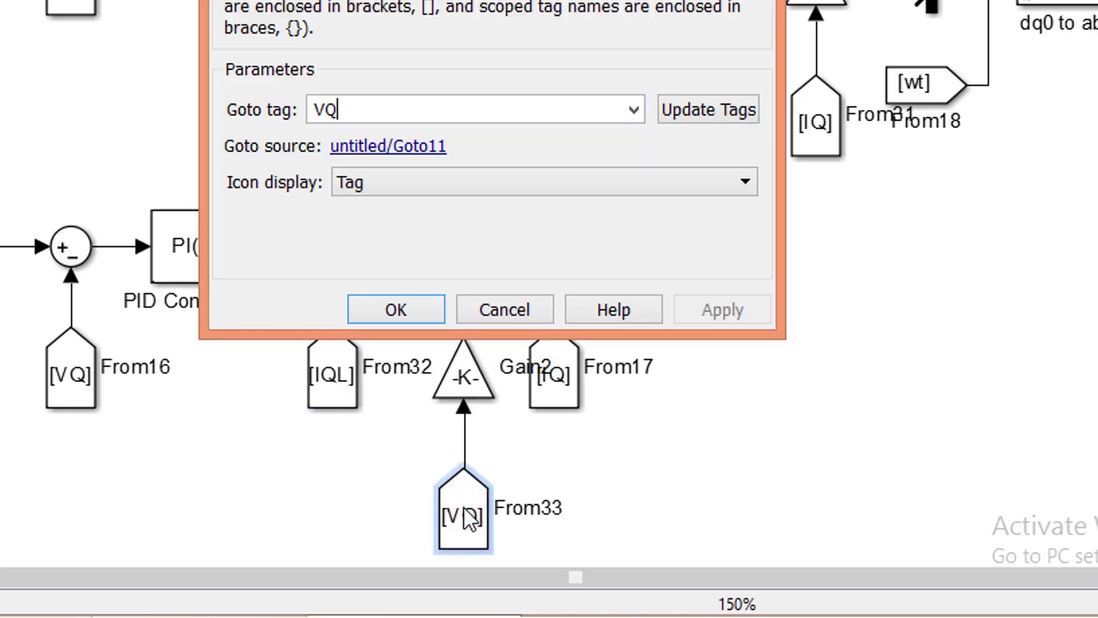
pyautogui.press('BackSpace')
pyautogui.write('D')
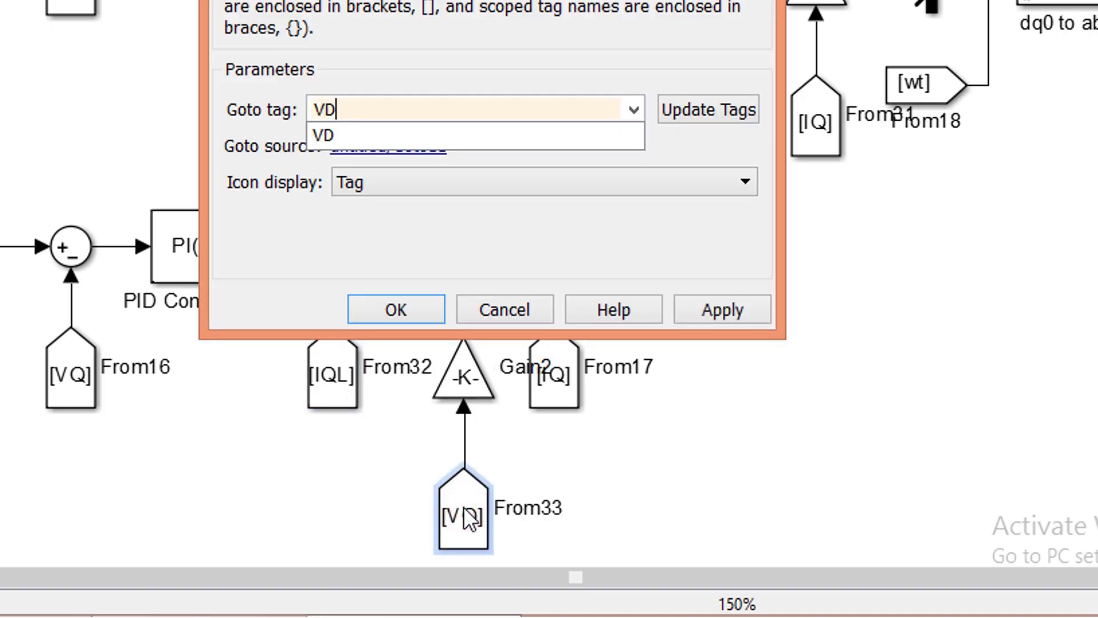
pyautogui.click(397, 306)
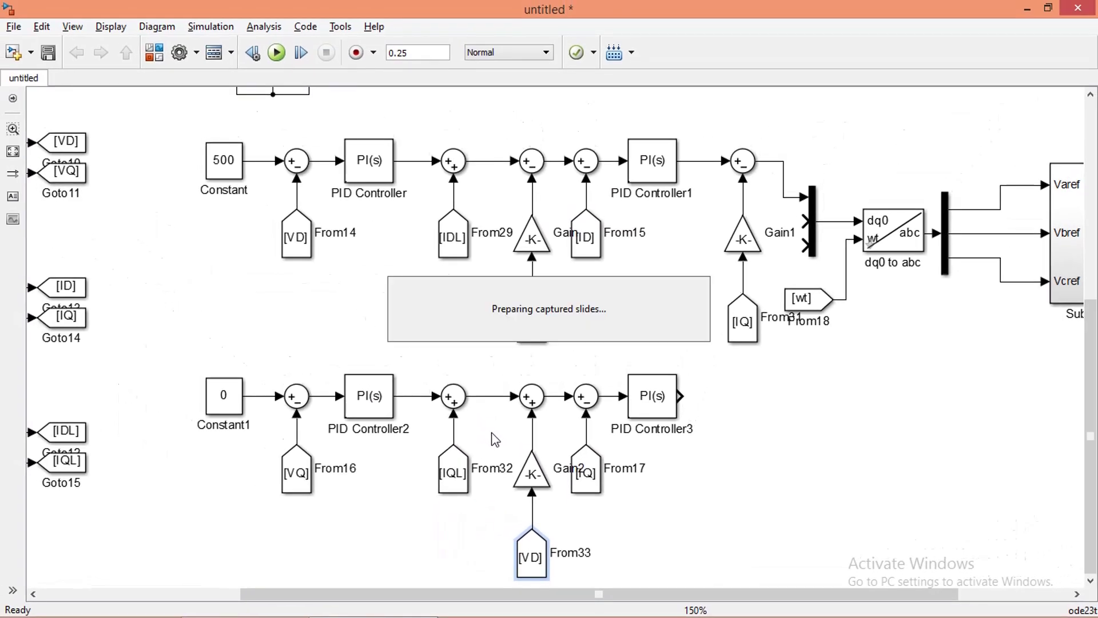
# - Copy the sum, Gain1 and IQ group to the q-axis row, connecting it between PID Controller3 and the mux's second input
pyautogui.click(743, 237)
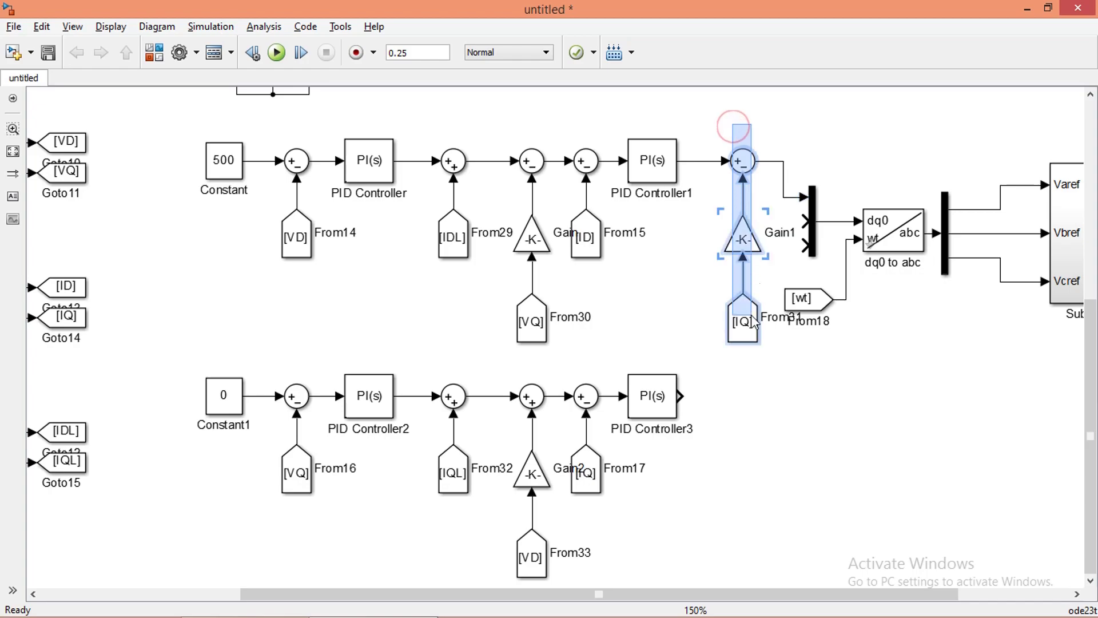
pyautogui.moveTo(747, 264); pyautogui.dragTo(737, 481)
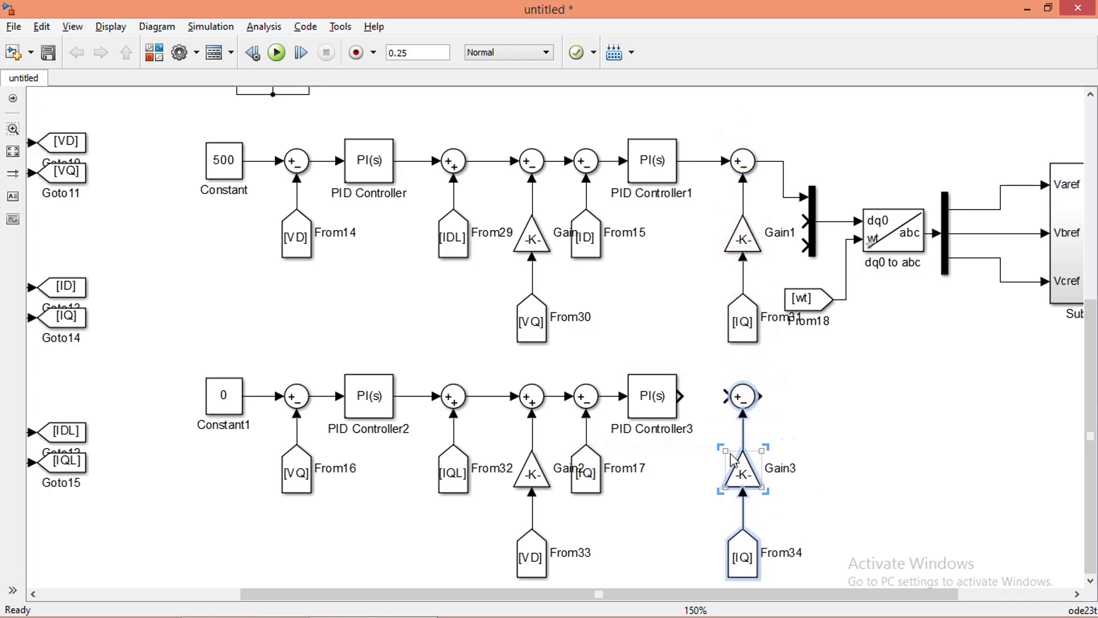
pyautogui.moveTo(725, 396); pyautogui.dragTo(682, 395)
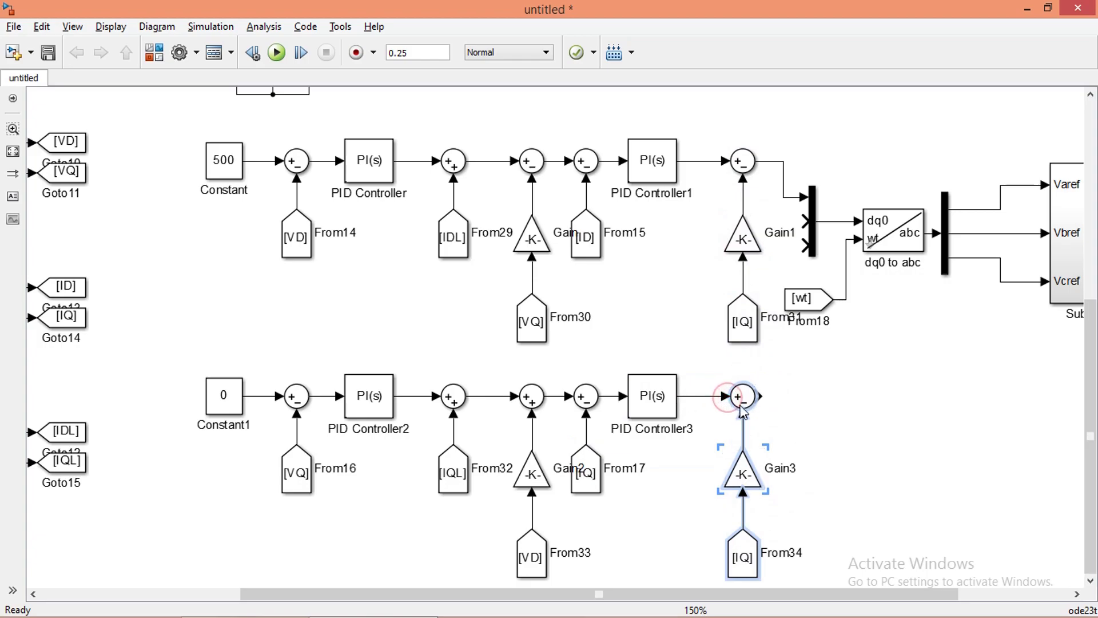
pyautogui.moveTo(759, 395); pyautogui.dragTo(805, 222)
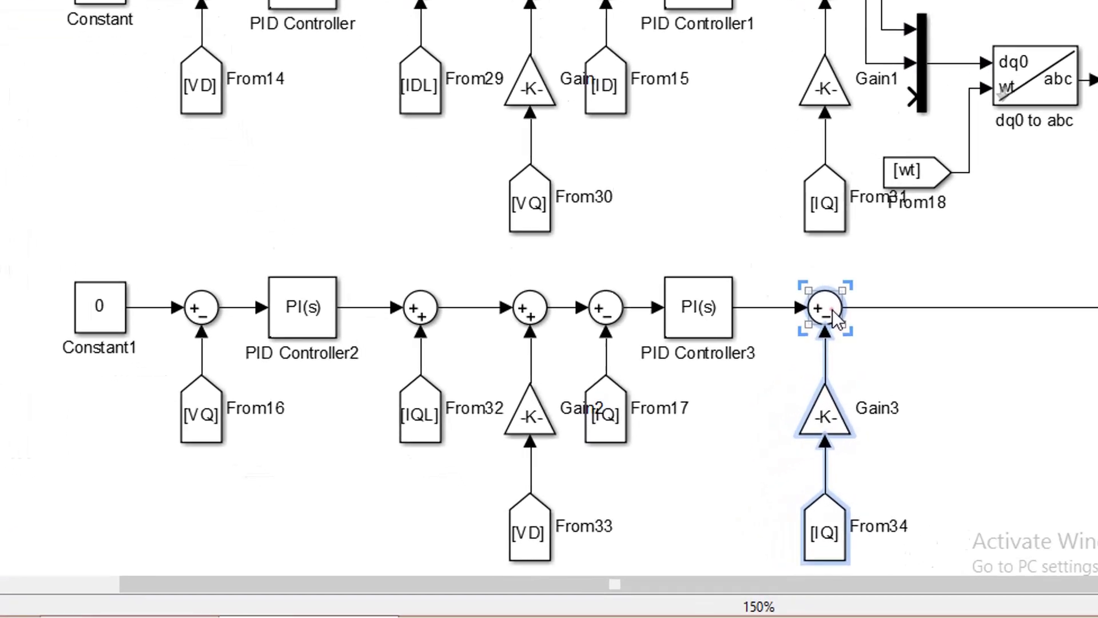
# - Change the list of signs of the sum after PID Controller3 to |++
pyautogui.doubleClick(743, 396)
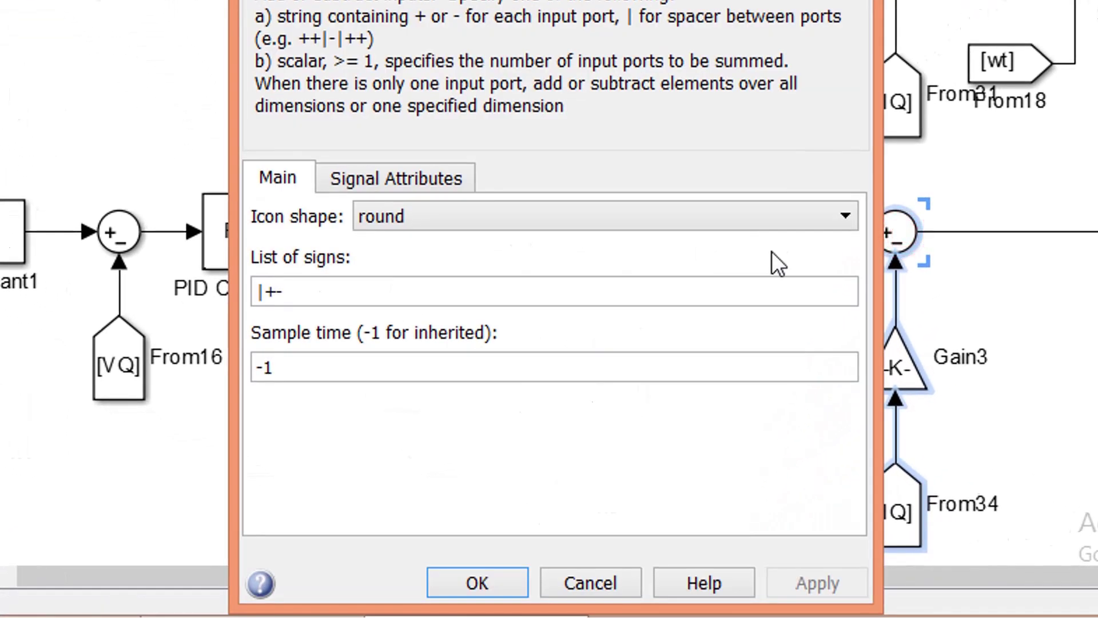
pyautogui.click(314, 292)
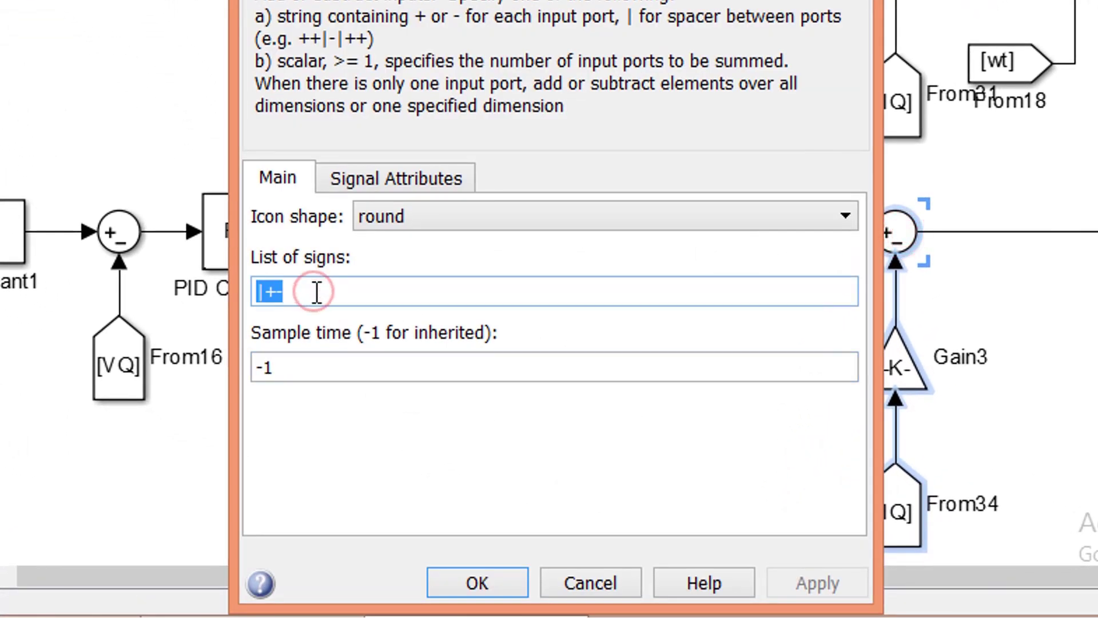
pyautogui.click(314, 292)
pyautogui.press('BackSpace')
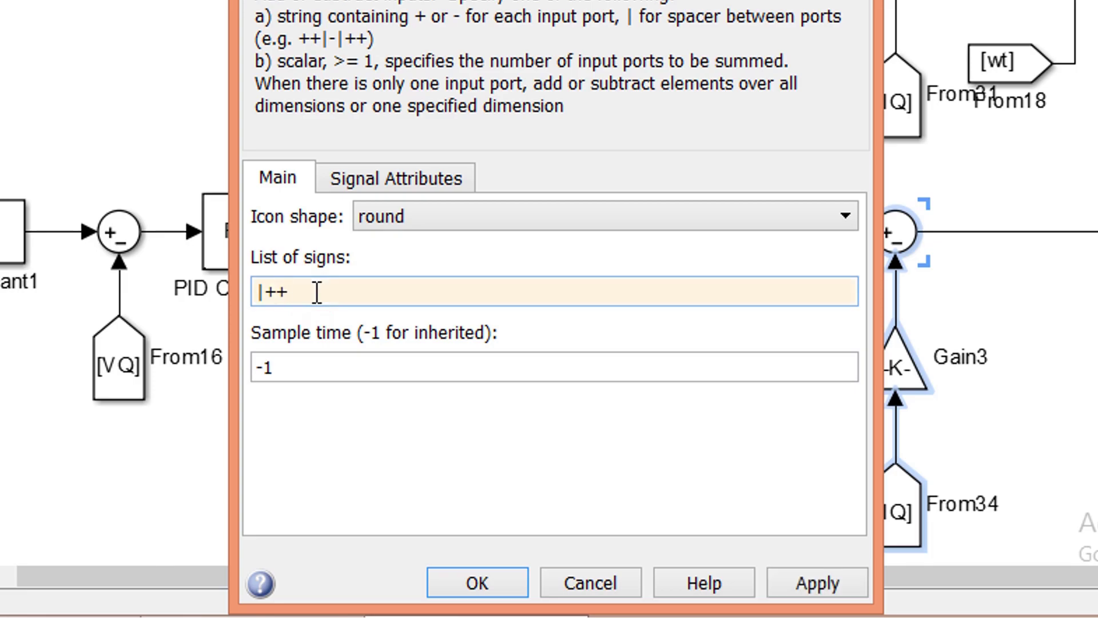
pyautogui.click(447, 572)
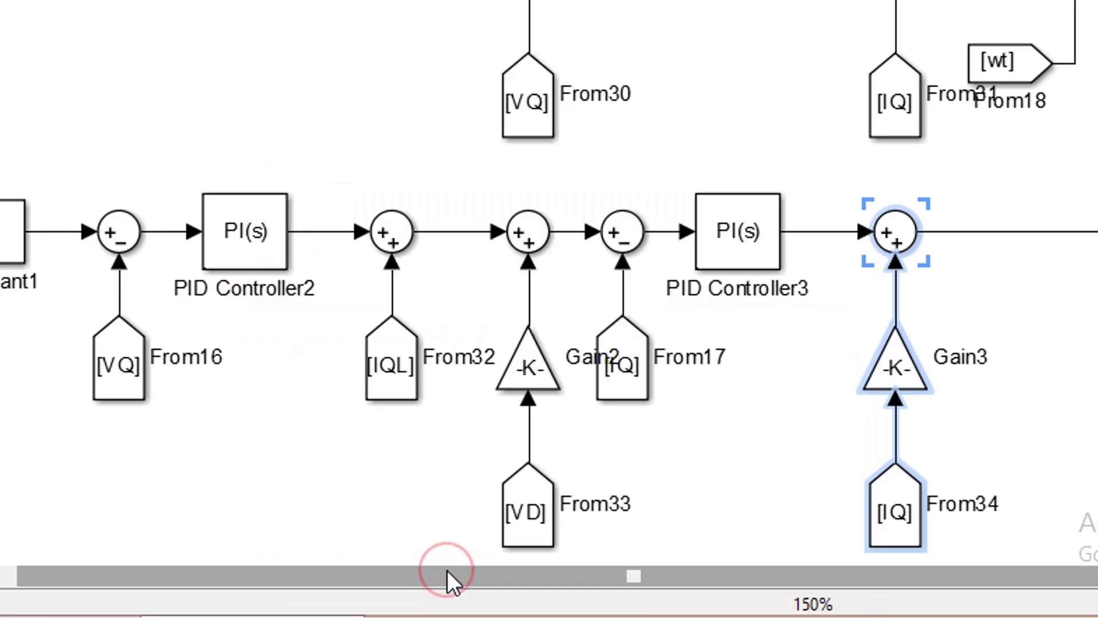
# - Set the Goto tag of the From block feeding Gain3 to ID
pyautogui.doubleClick(885, 514)
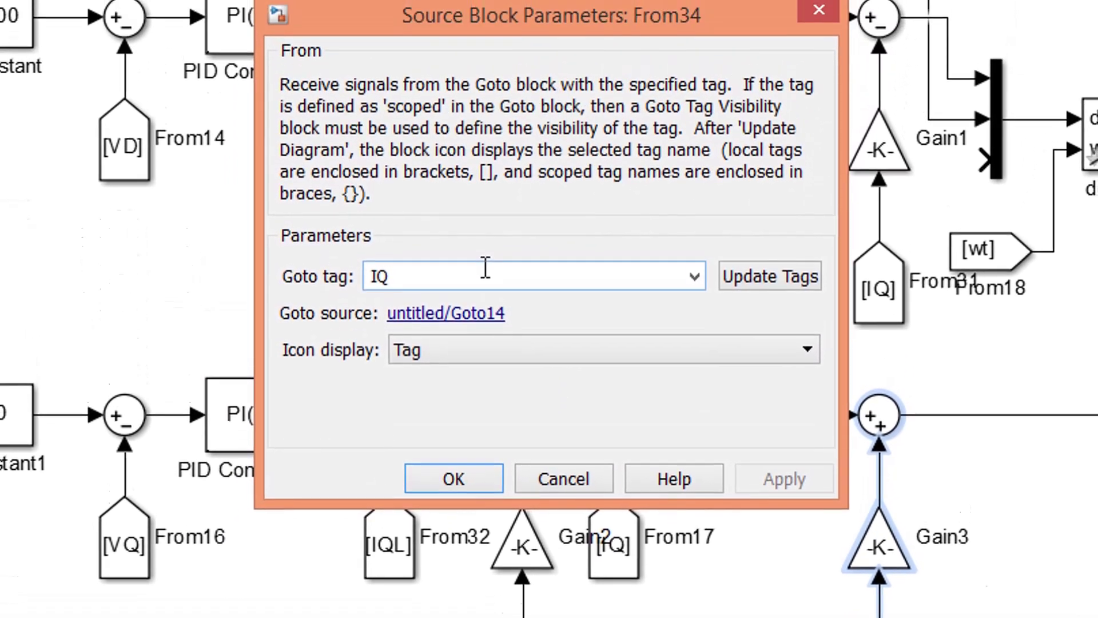
pyautogui.press('BackSpace')
pyautogui.write('D')
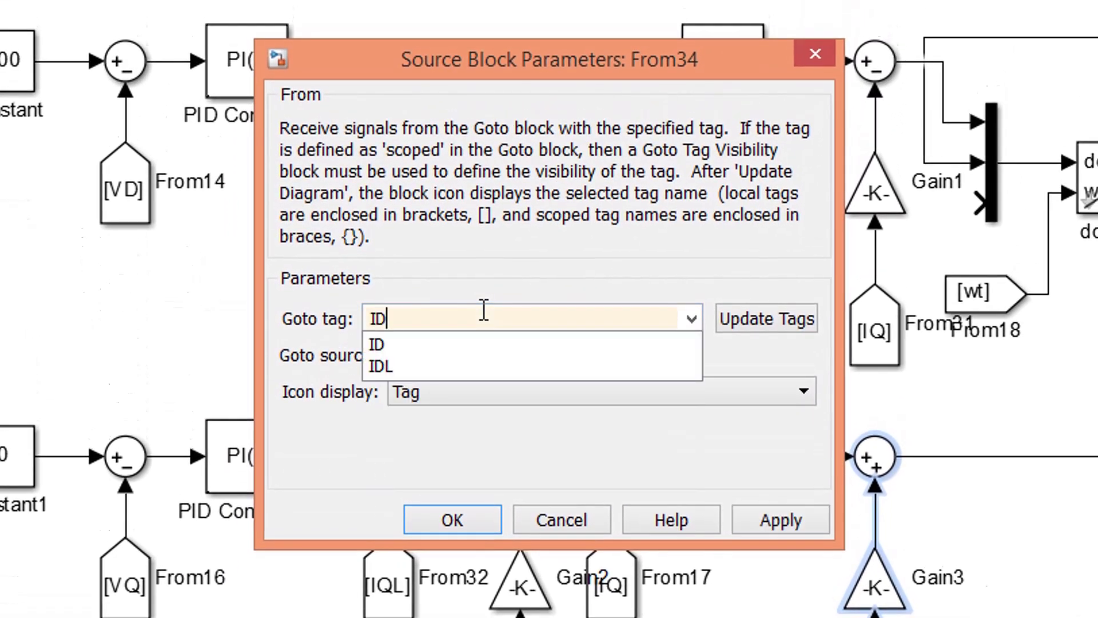
pyautogui.click(467, 329)
pyautogui.click(433, 333)
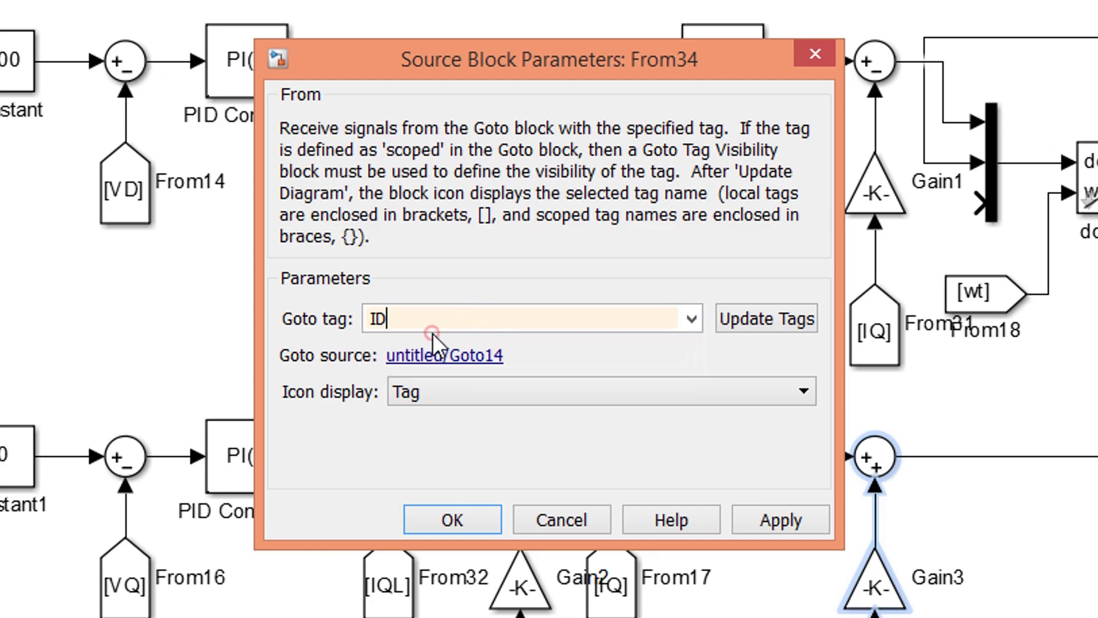
pyautogui.click(452, 519)
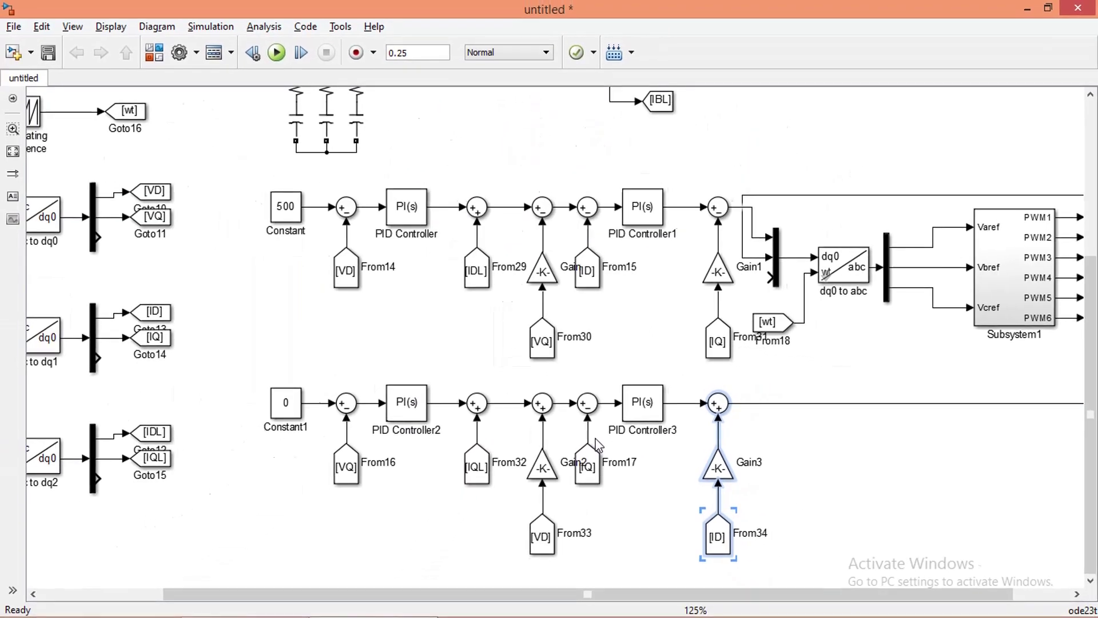
# - Move the complete d-axis and q-axis control rows left to widen the gap before the mux feeding dq0 to abc
pyautogui.scroll(-2, 598, 445)
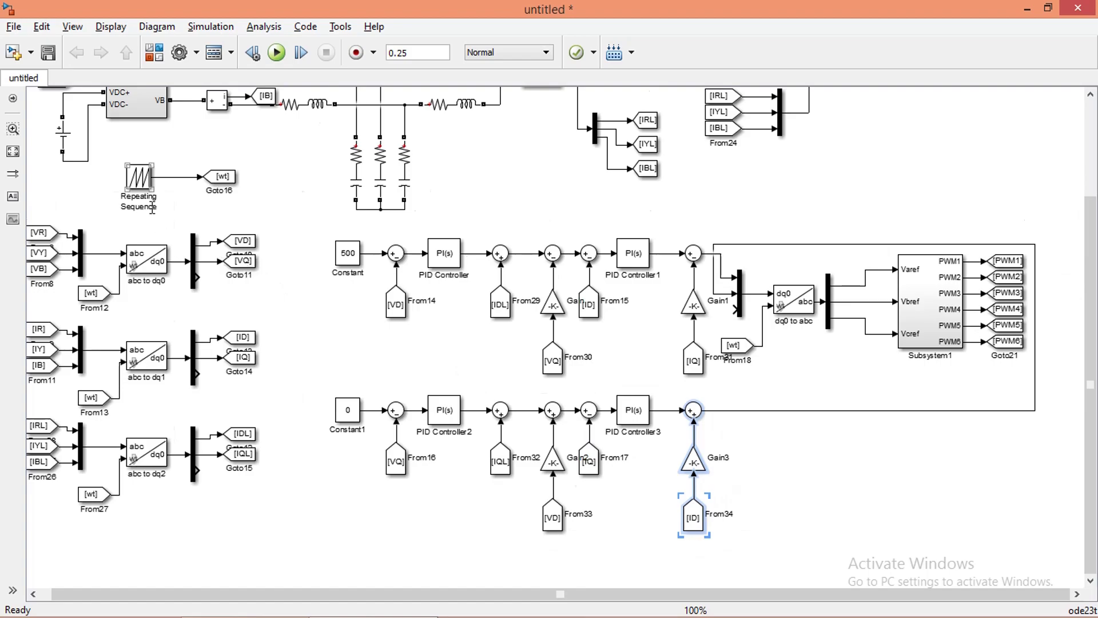
pyautogui.scroll(-1, 140, 195)
pyautogui.click(13, 152)
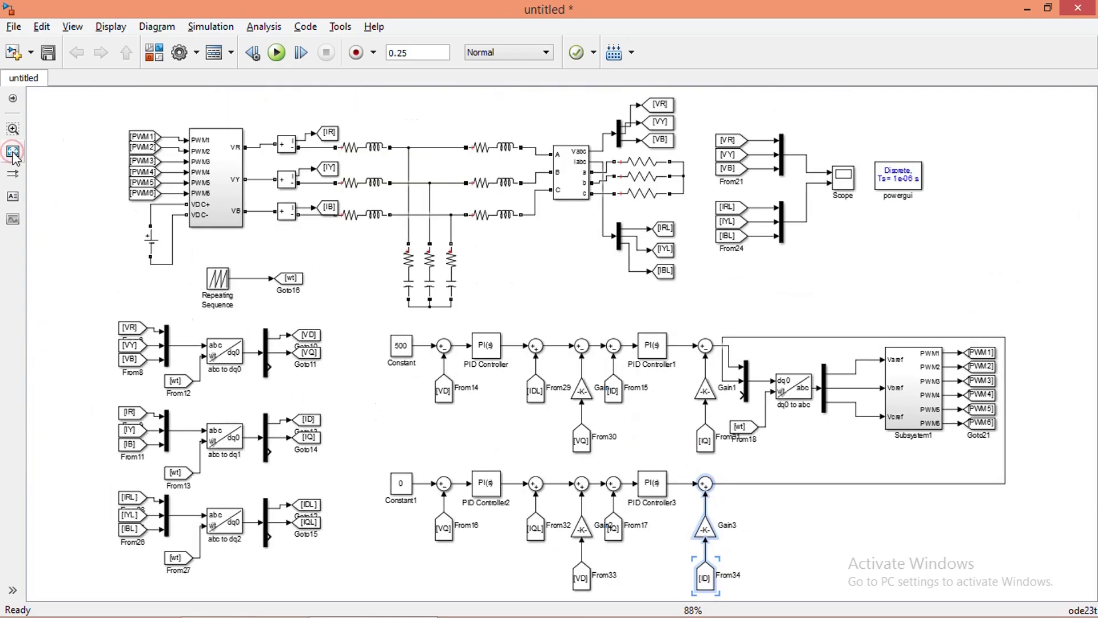
pyautogui.click(769, 532)
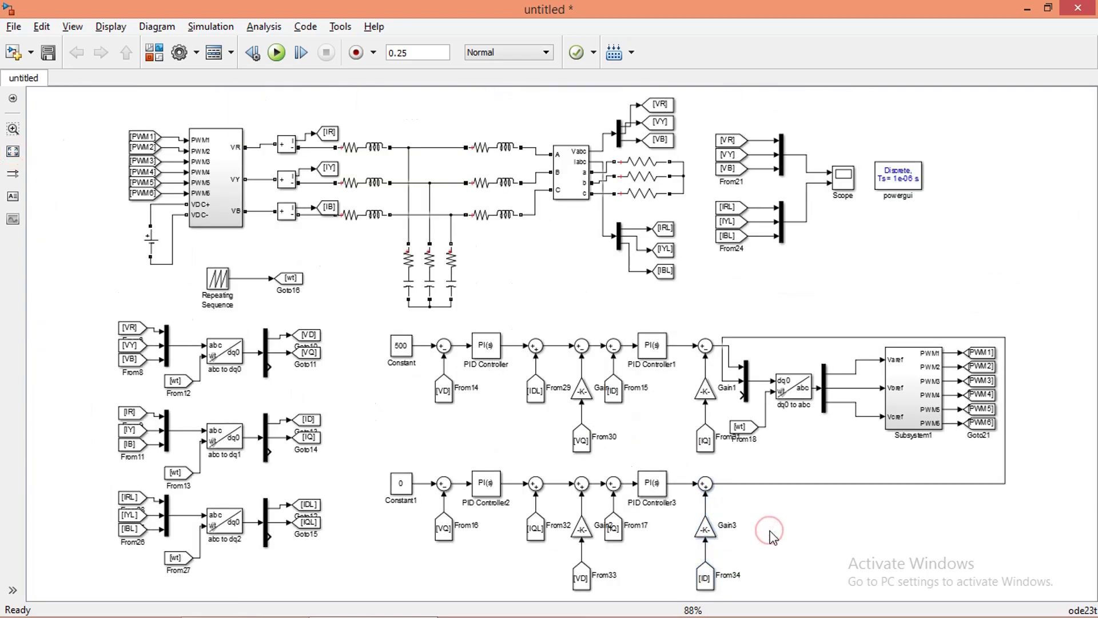
pyautogui.moveTo(365, 334); pyautogui.dragTo(723, 576)
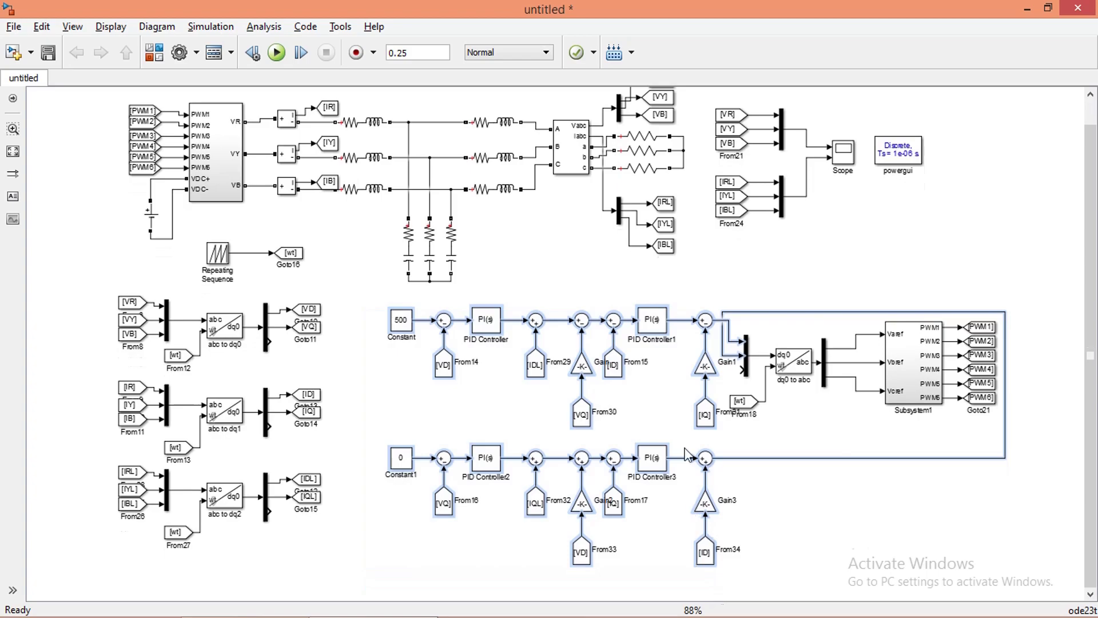
pyautogui.moveTo(699, 419); pyautogui.dragTo(660, 415)
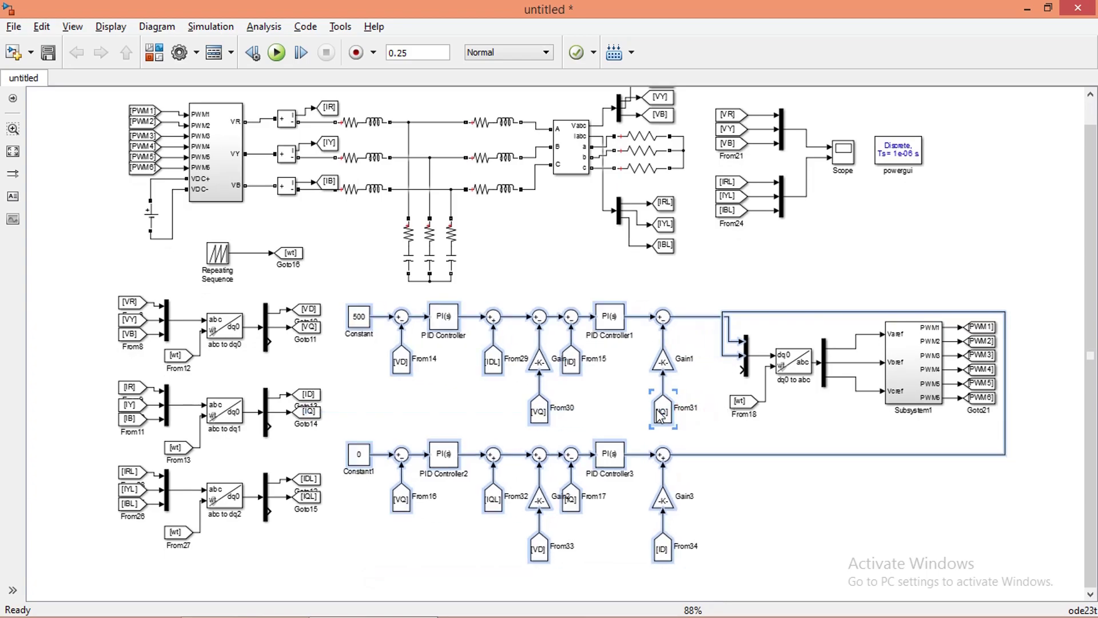
# - Reroute the q-axis output line directly up to the mux's second input instead of looping around Subsystem1
pyautogui.click(1041, 449)
pyautogui.moveTo(1006, 405); pyautogui.dragTo(720, 439)
pyautogui.click(755, 468)
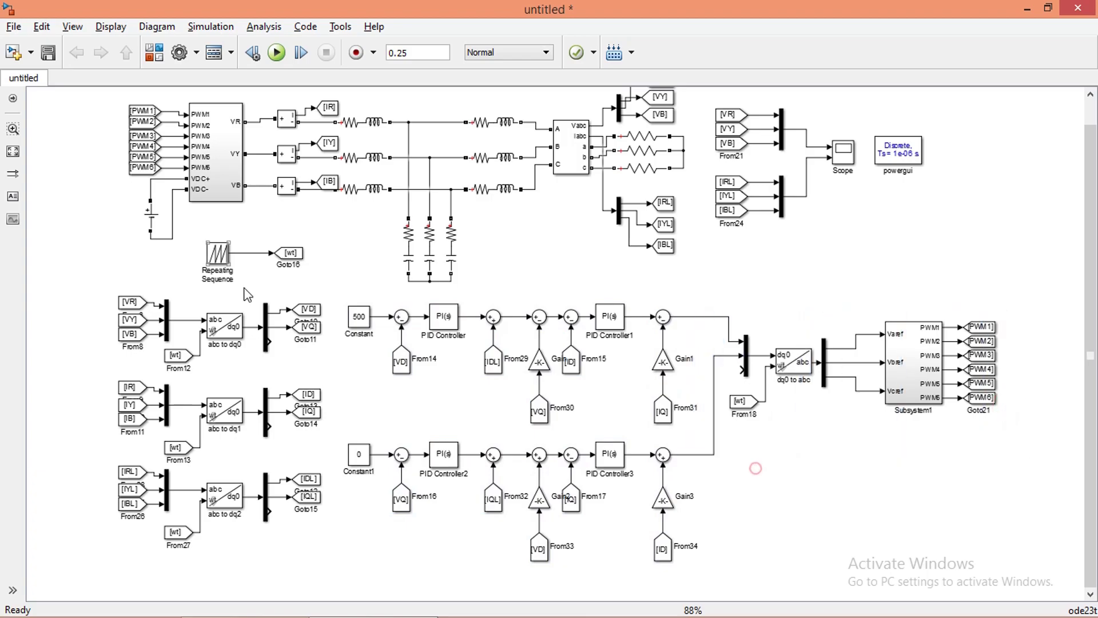
# - Fit the whole model in view and start the simulation
pyautogui.click(13, 151)
pyautogui.click(325, 440)
pyautogui.hotkey('ctrl', 't')
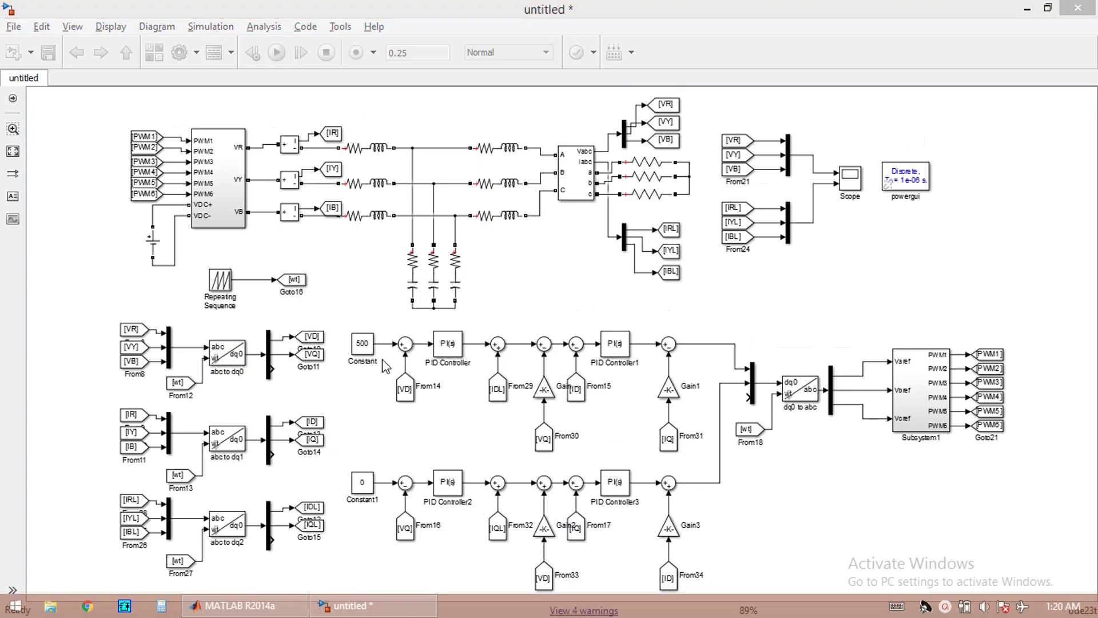
# - Set the d-axis voltage reference Constant to 400
pyautogui.doubleClick(365, 347)
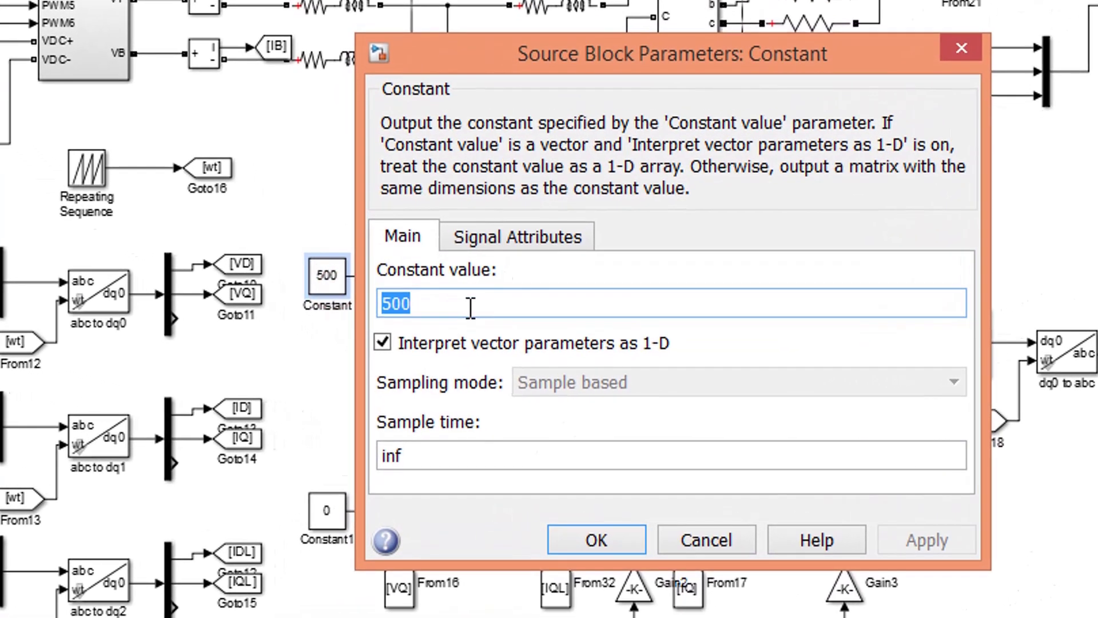
pyautogui.write('400')
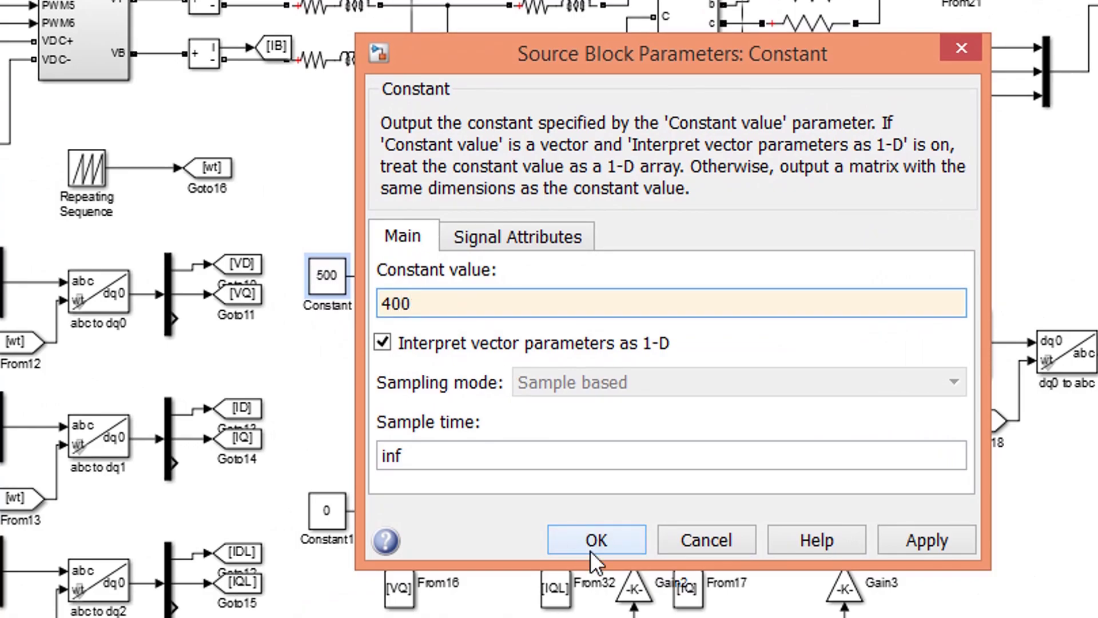
pyautogui.click(593, 548)
# - Check the parameters of the three resistive load branches connected to phases a, b and c
pyautogui.doubleClick(743, 28)
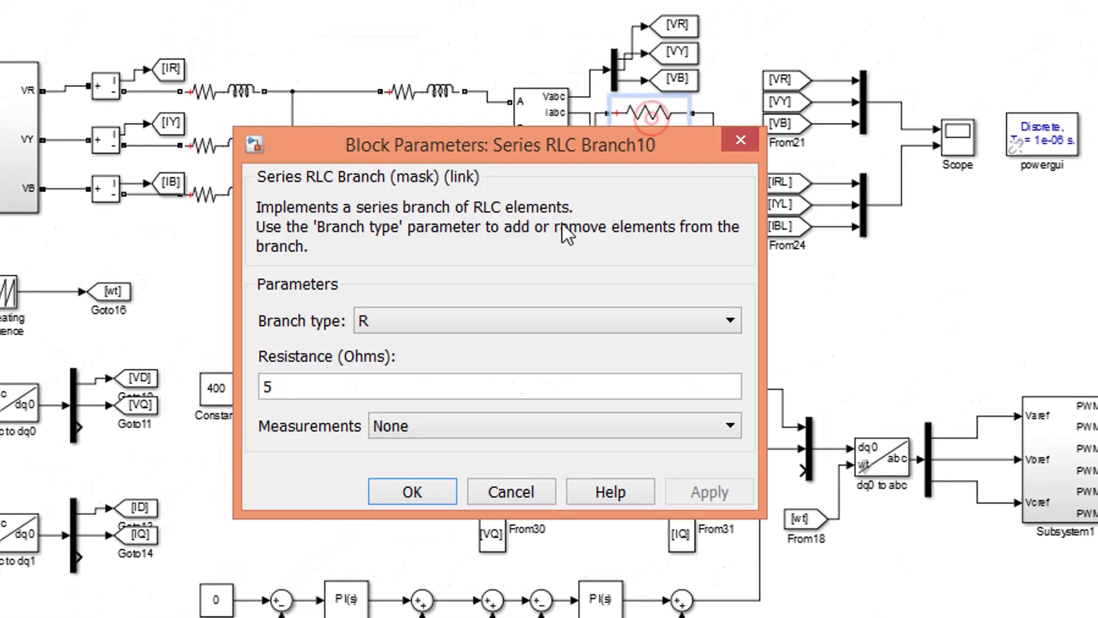
pyautogui.click(411, 490)
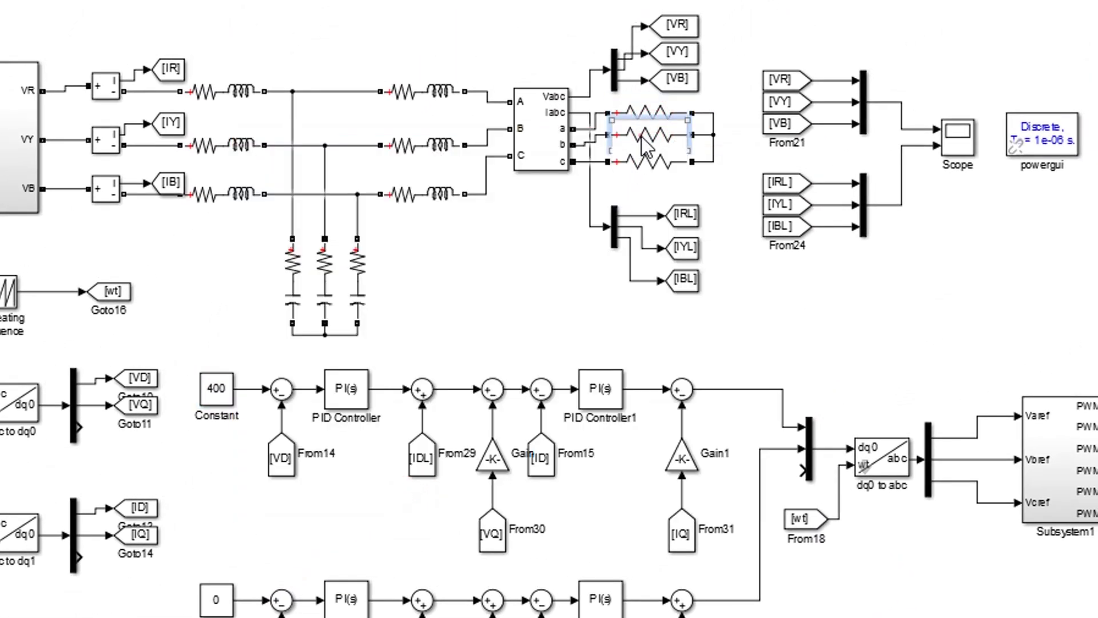
pyautogui.doubleClick(641, 132)
pyautogui.click(412, 491)
pyautogui.click(645, 171)
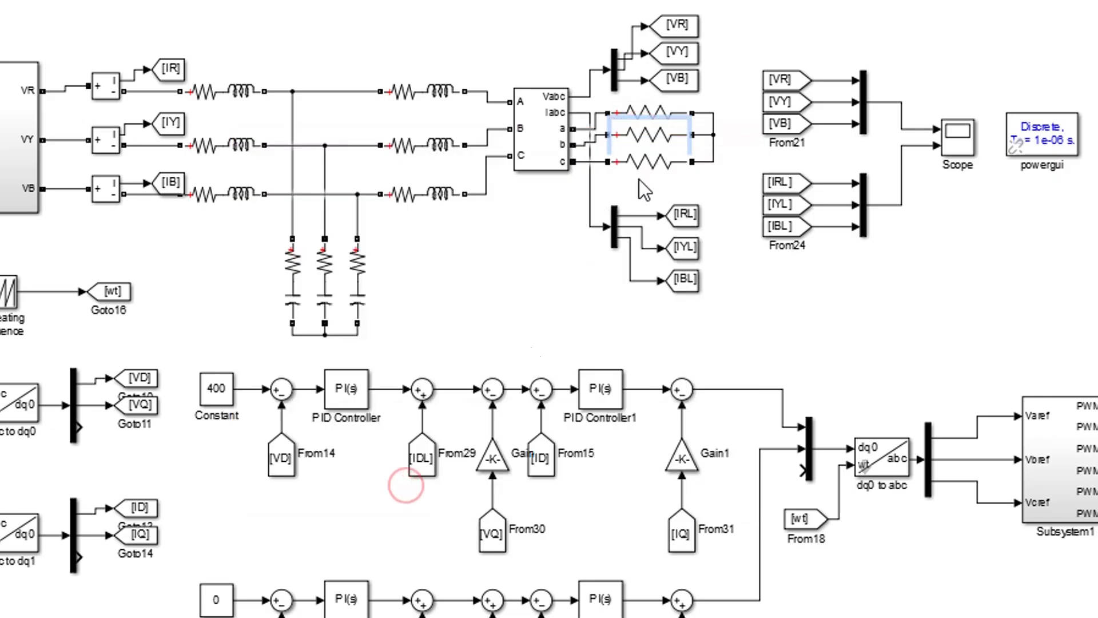
pyautogui.doubleClick(646, 172)
pyautogui.click(409, 487)
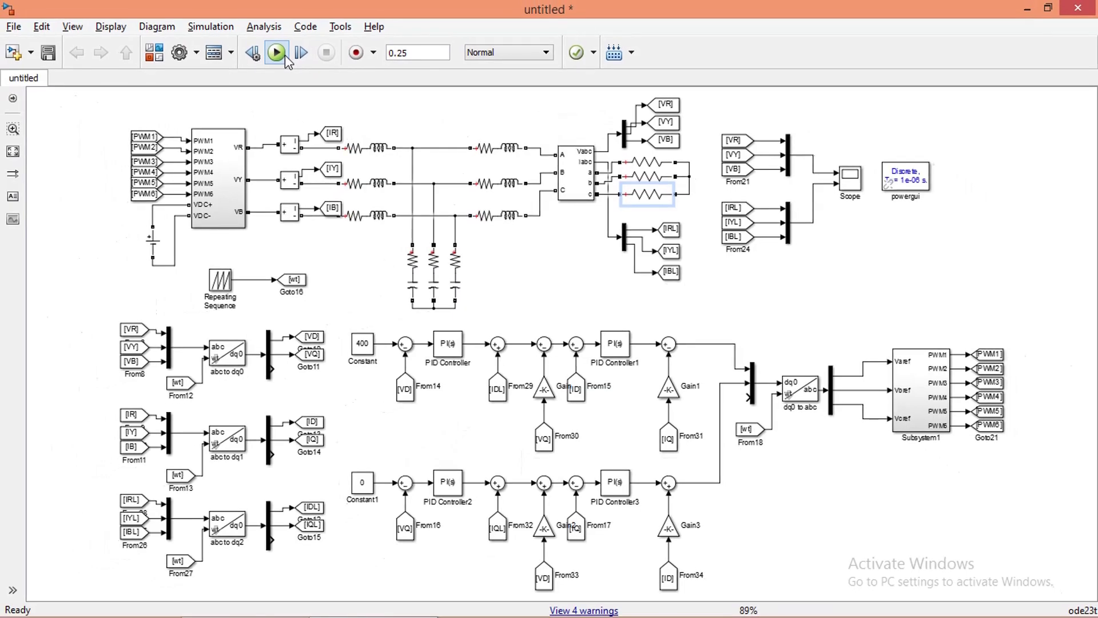
# - Run the simulation and examine the autoscaled load voltage and current waveforms in the Scope
pyautogui.click(280, 53)
pyautogui.doubleClick(850, 178)
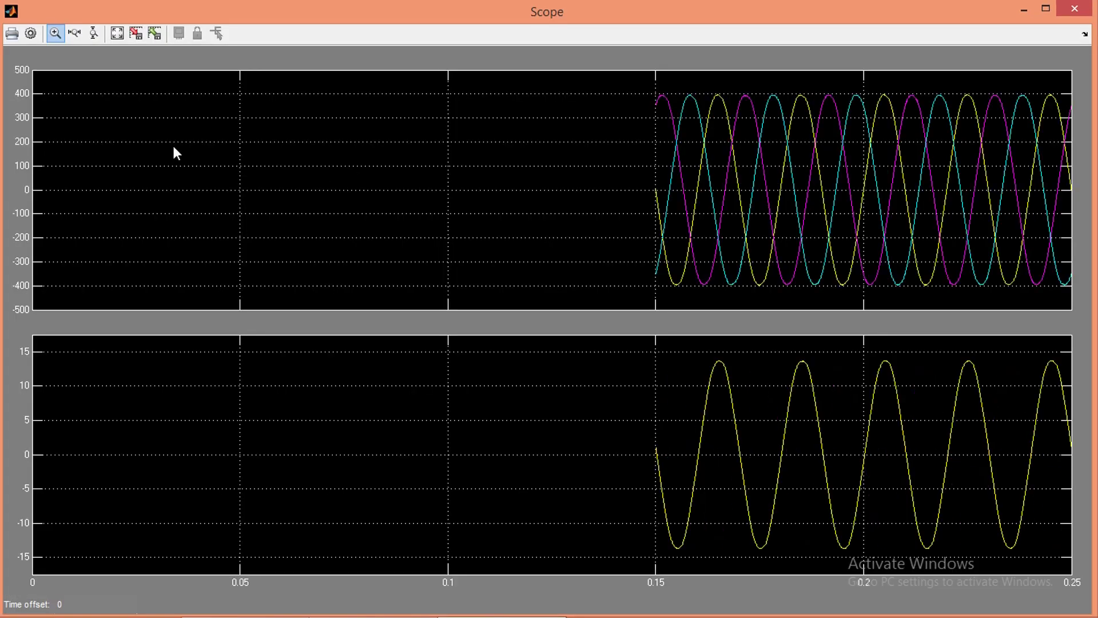
pyautogui.click(116, 37)
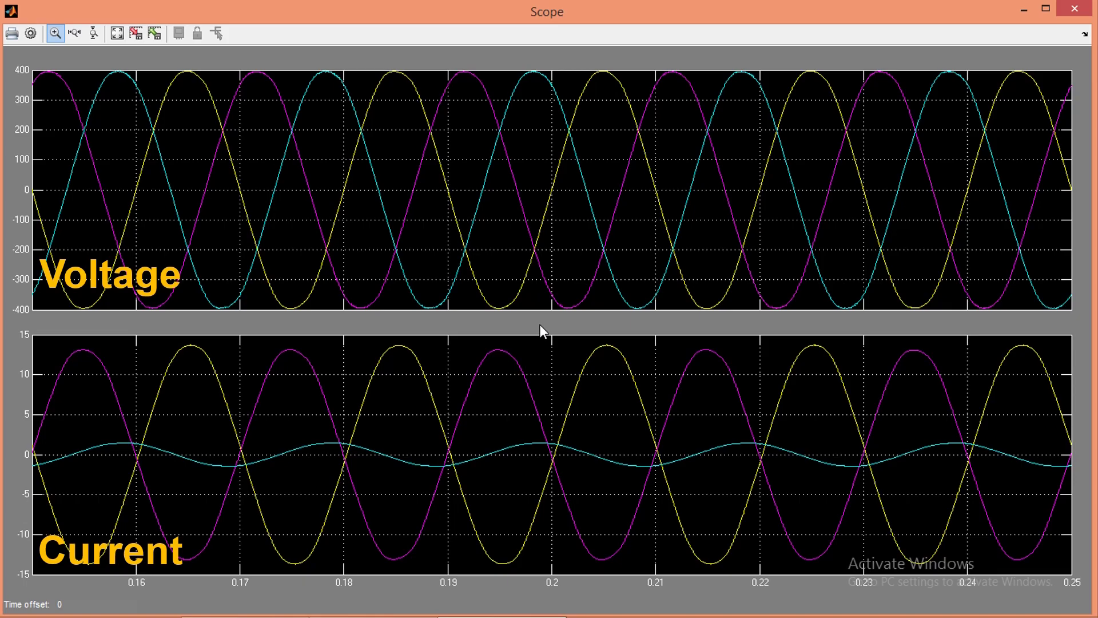
pyautogui.click(1085, 9)
pyautogui.click(565, 291)
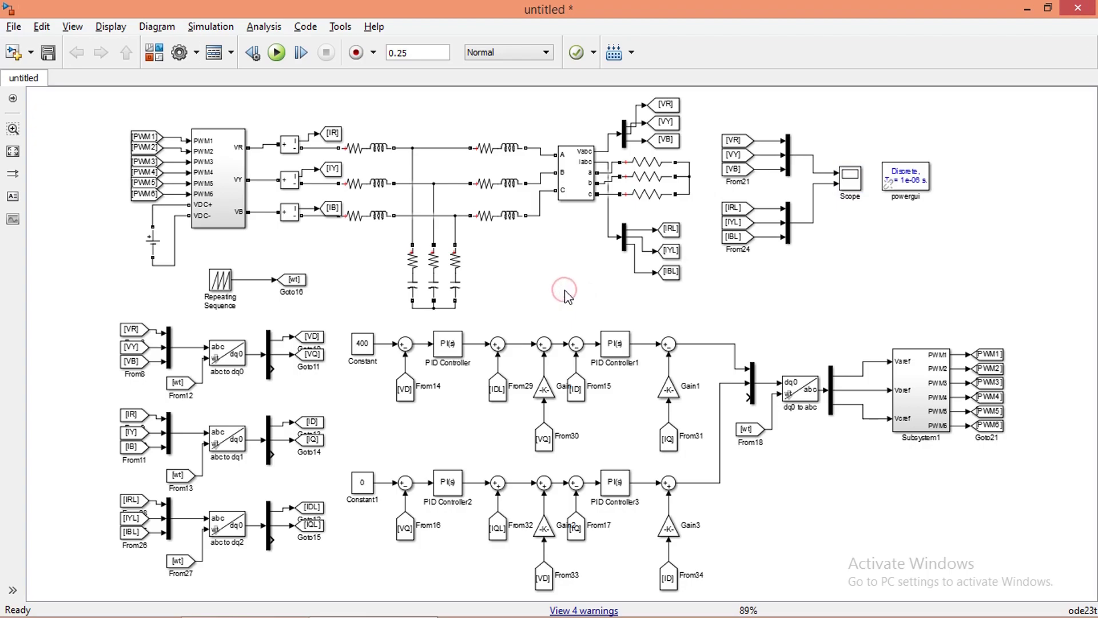
# - Change the branch type of the phase-a load branch to RL
pyautogui.doubleClick(648, 162)
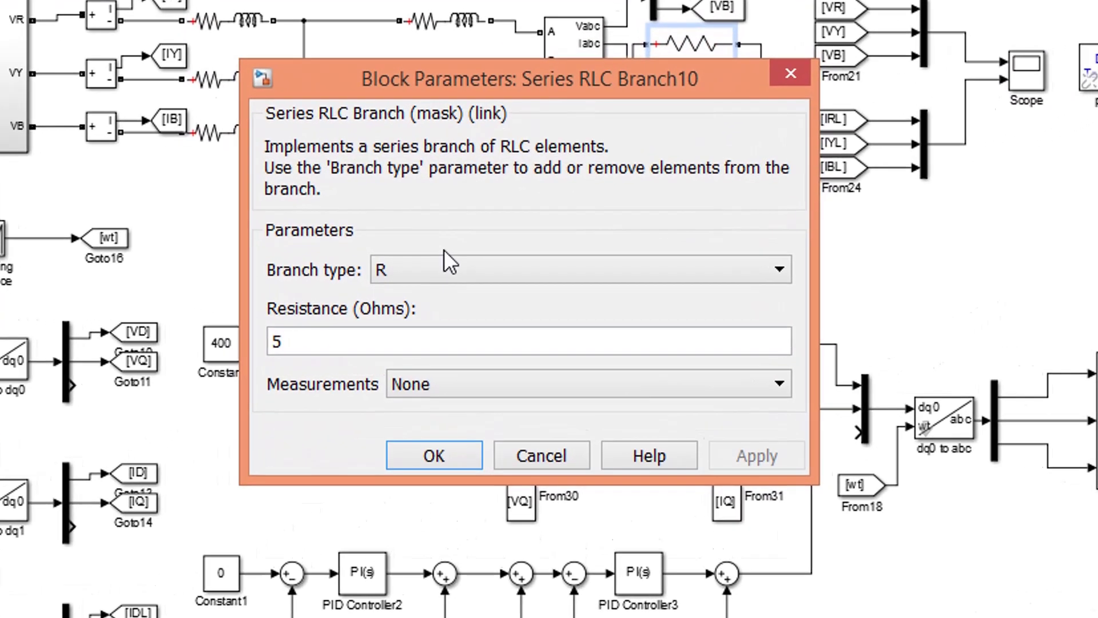
pyautogui.click(485, 295)
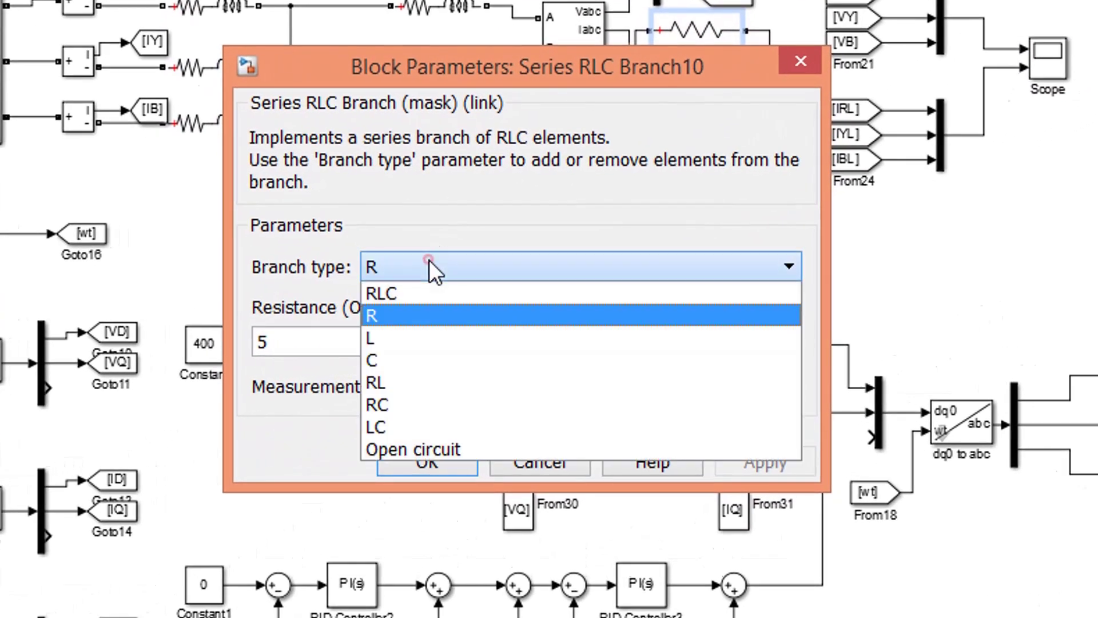
pyautogui.click(392, 377)
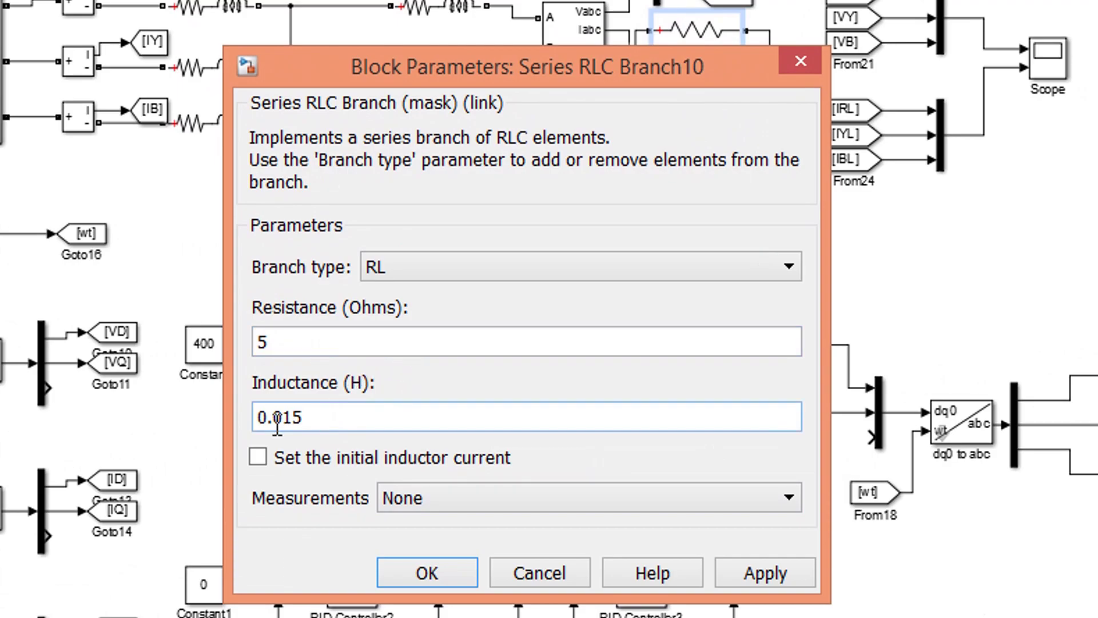
pyautogui.click(416, 568)
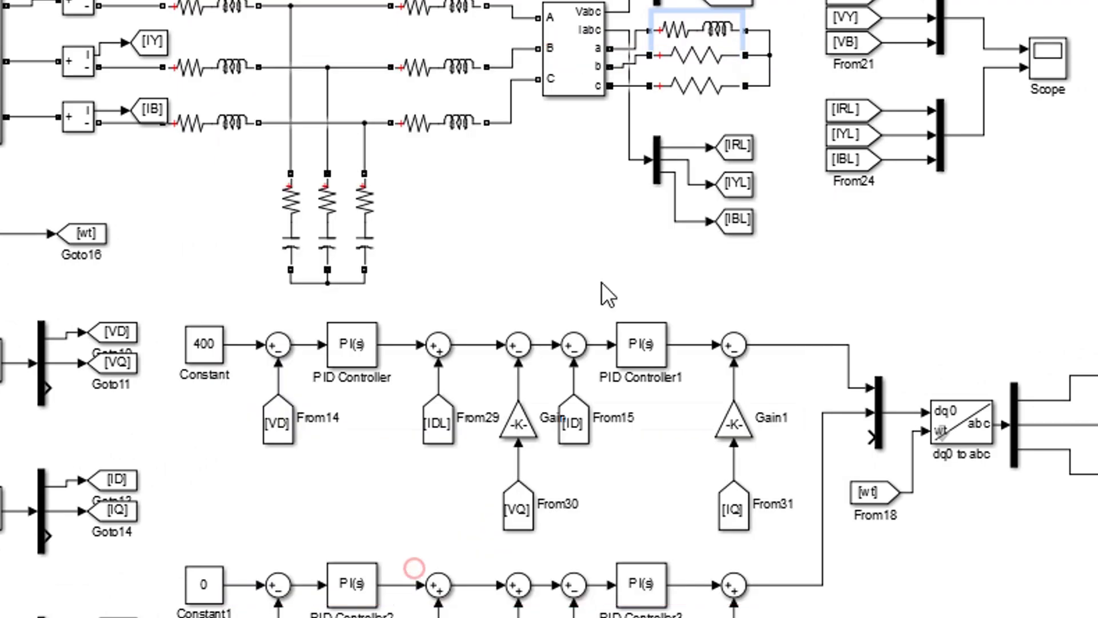
# - Change the branch type of the phase-c load branch to RL
pyautogui.click(689, 93)
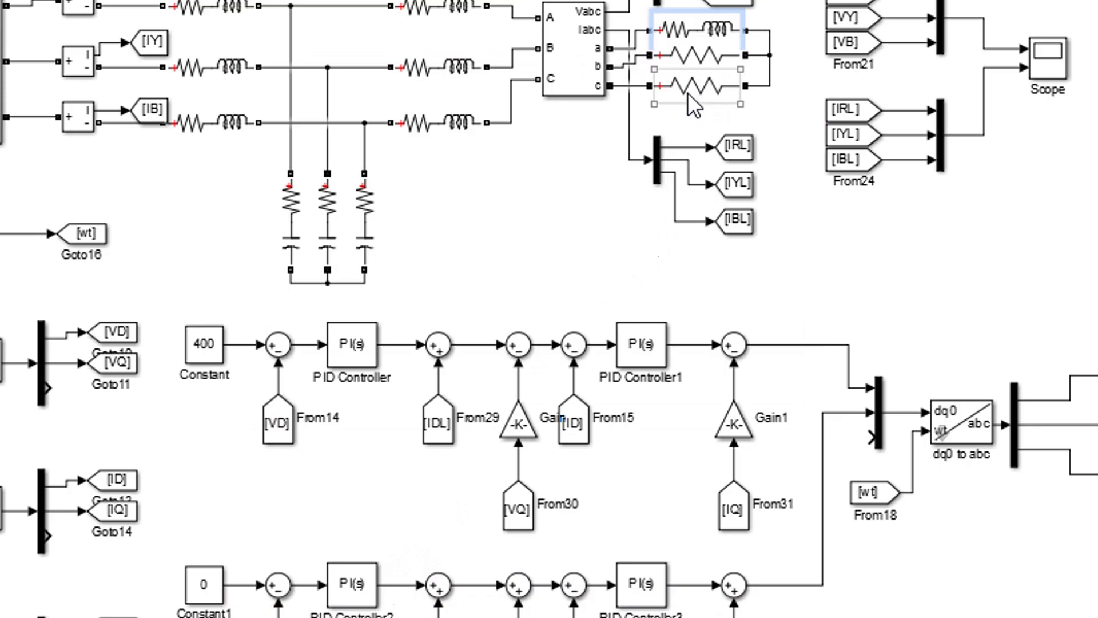
pyautogui.doubleClick(690, 94)
pyautogui.click(411, 267)
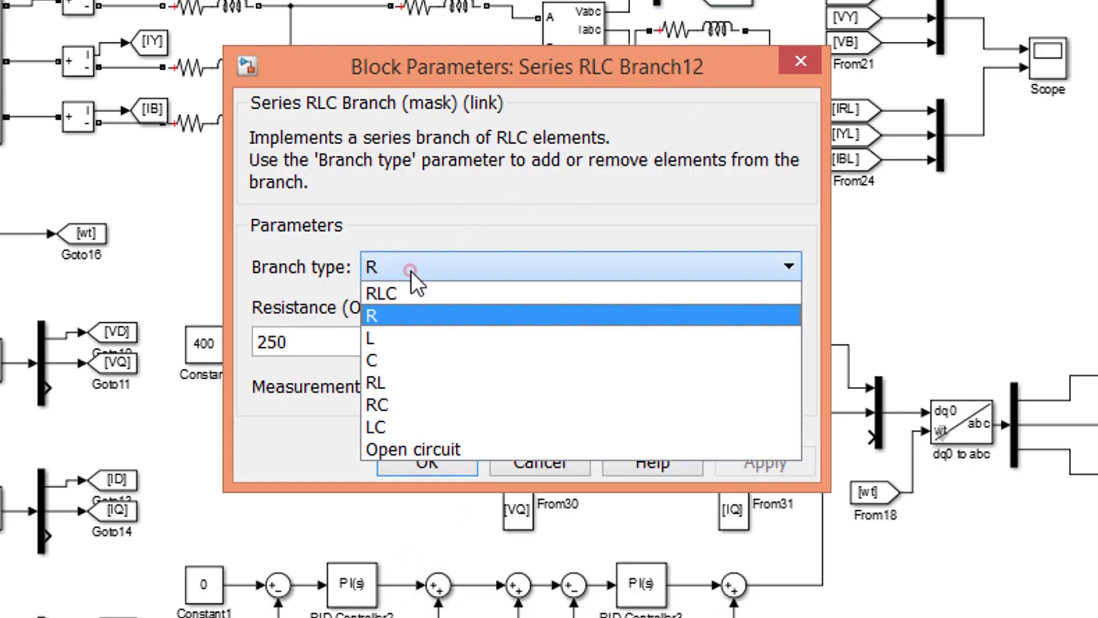
pyautogui.click(395, 382)
pyautogui.doubleClick(302, 418)
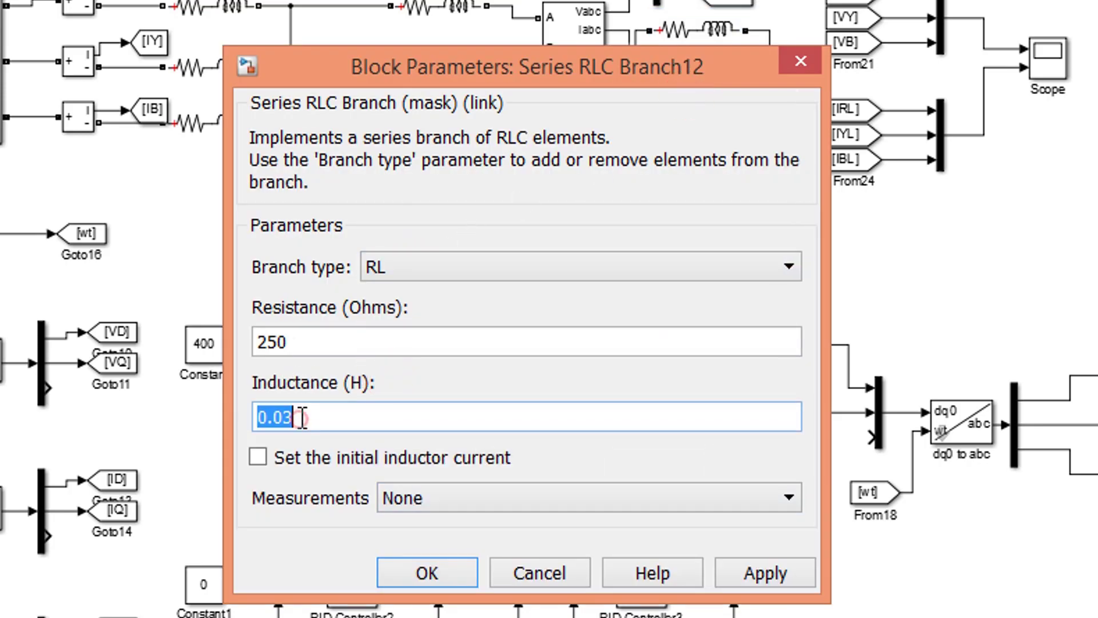
pyautogui.doubleClick(303, 342)
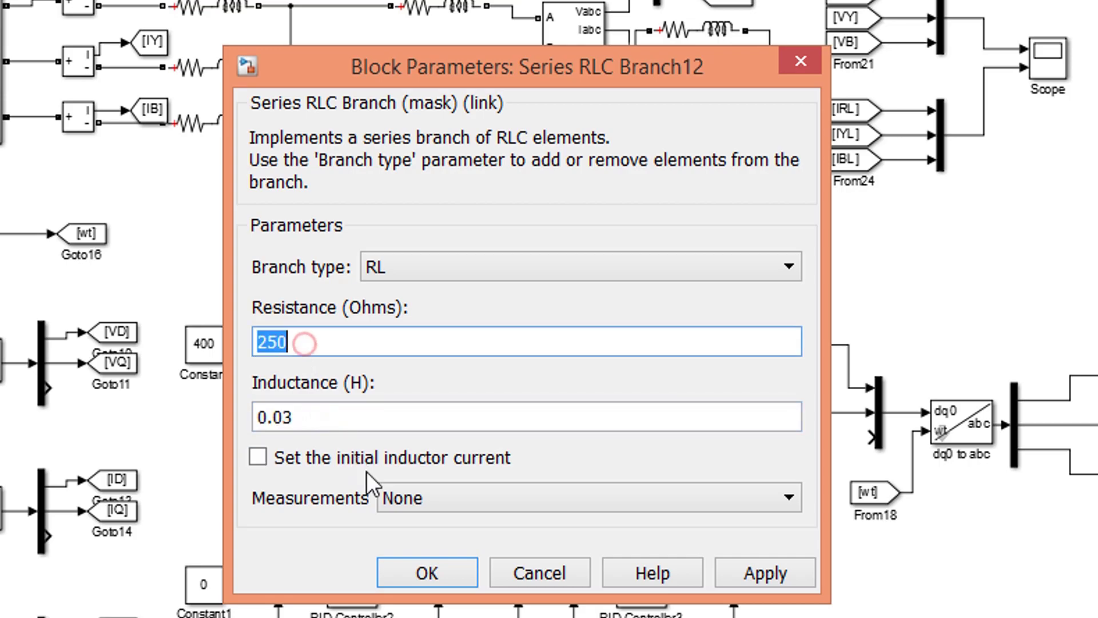
pyautogui.click(424, 572)
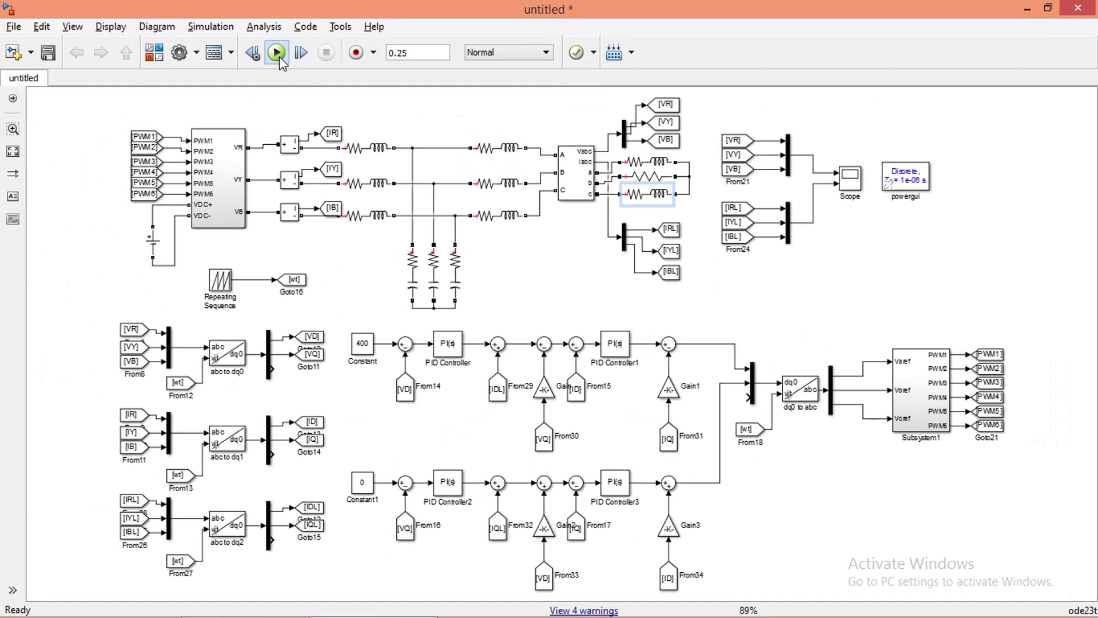
# - Rerun the simulation with the RL loads and examine the voltage and current waveforms in the Scope
pyautogui.click(278, 55)
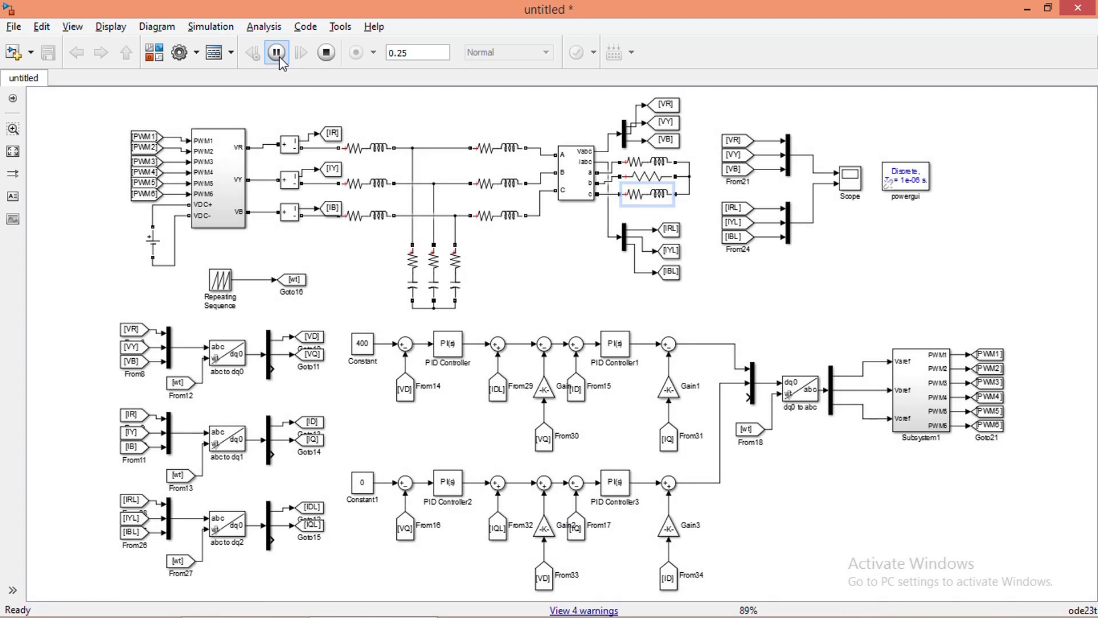
pyautogui.doubleClick(850, 178)
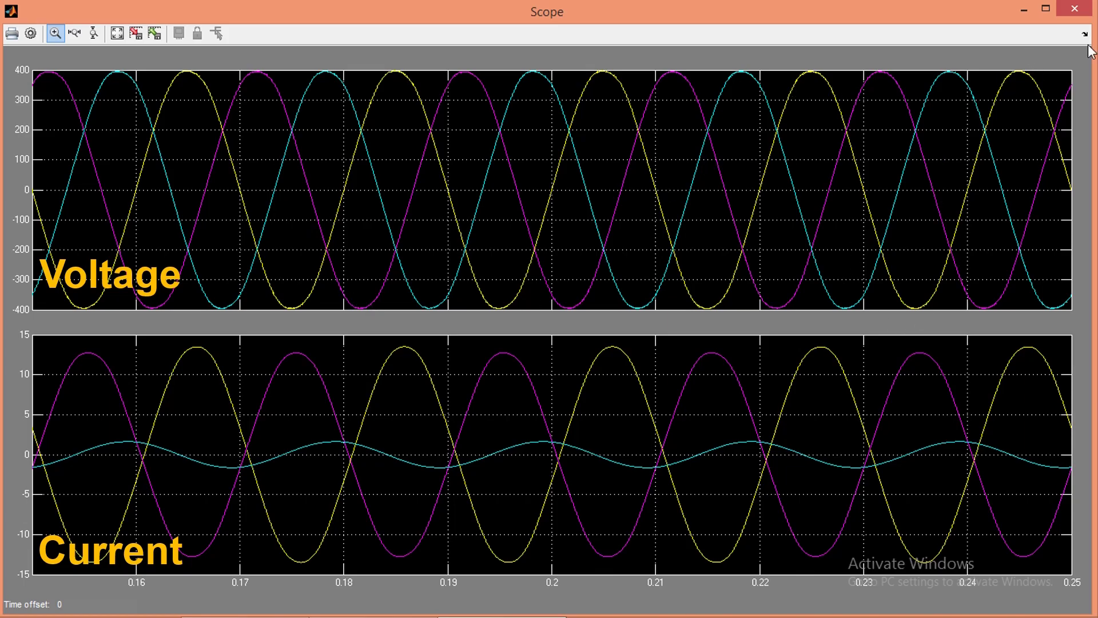
pyautogui.click(1072, 10)
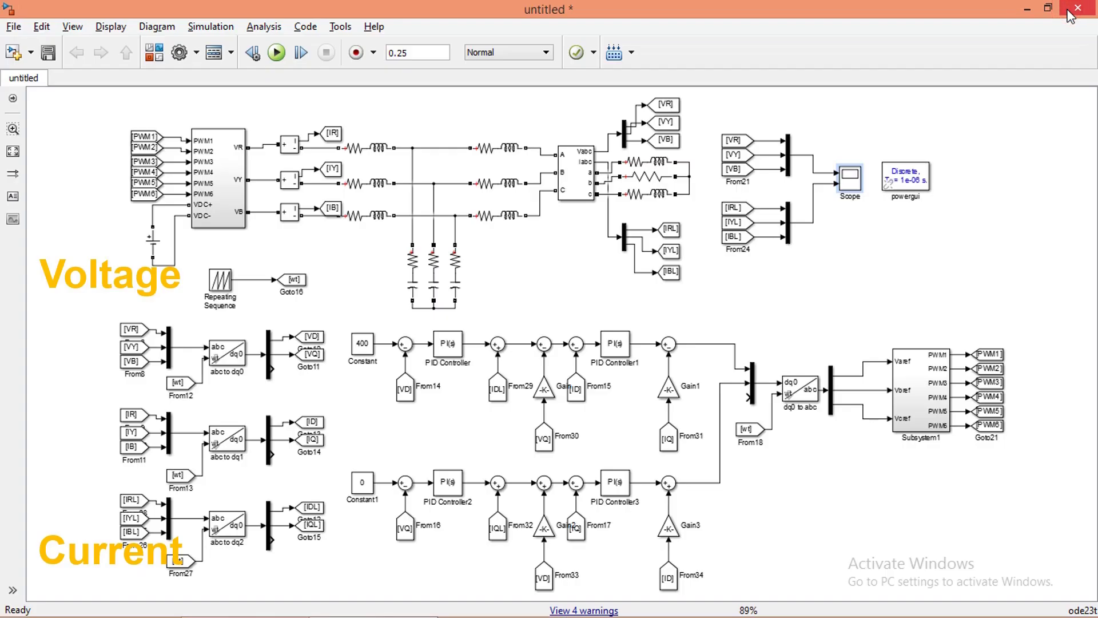
# - Set the phase-a load branch to a resistance of 15 ohms and an inductance of 0.01 H
pyautogui.doubleClick(647, 161)
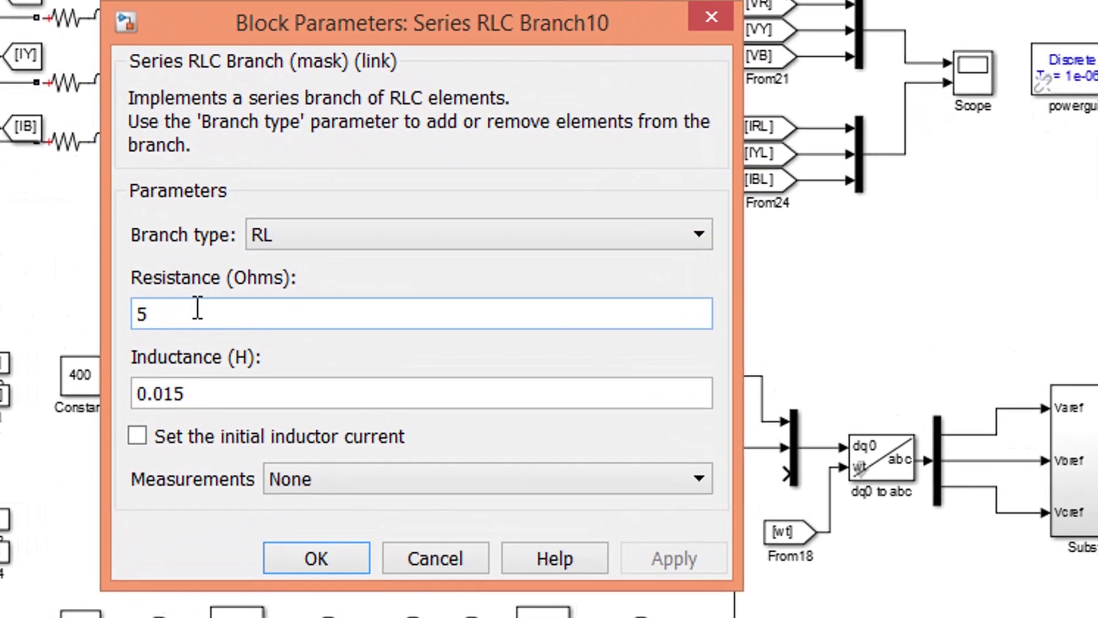
pyautogui.doubleClick(197, 309)
pyautogui.write('15')
pyautogui.doubleClick(215, 386)
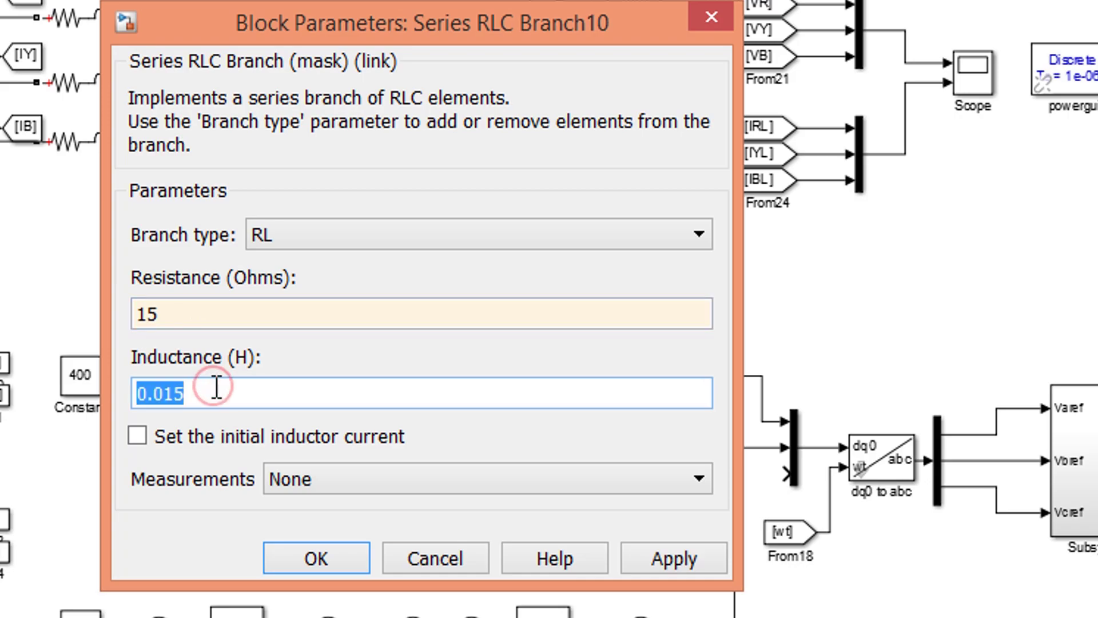
pyautogui.write('0.01')
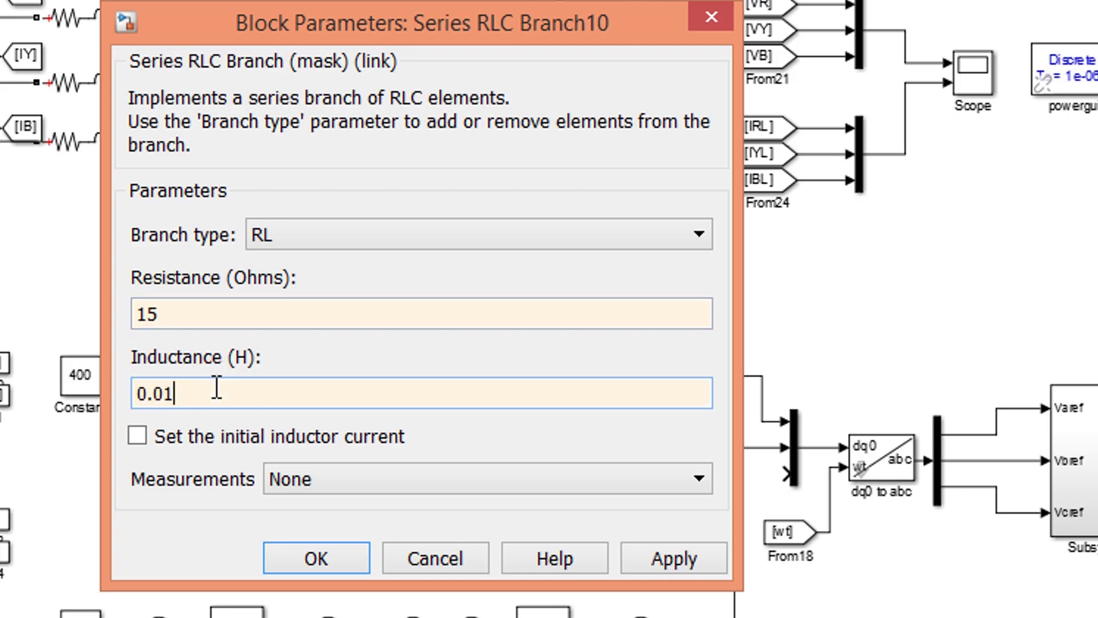
pyautogui.click(297, 559)
# - Change the phase-b load branch to type RL and set its resistance to 5 ohms
pyautogui.doubleClick(601, 70)
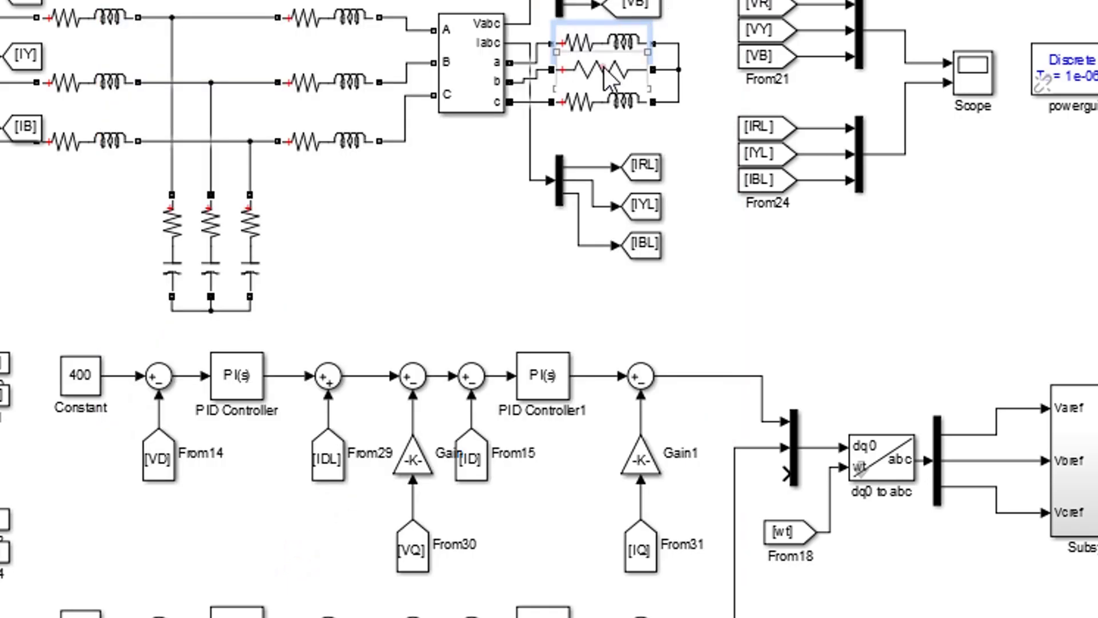
pyautogui.click(297, 295)
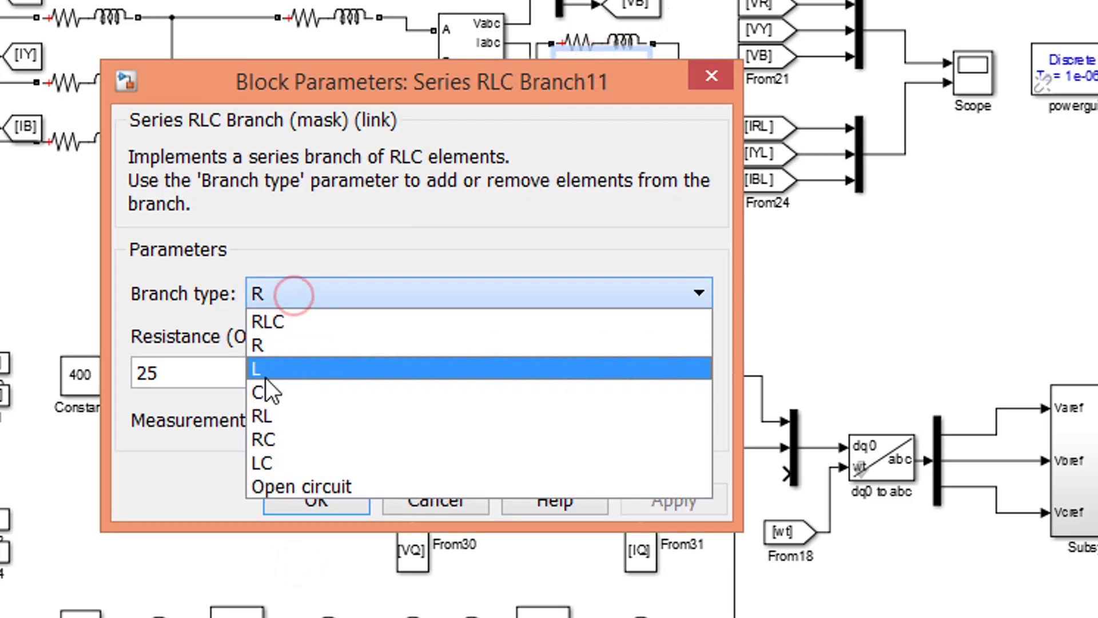
pyautogui.click(266, 414)
pyautogui.doubleClick(182, 373)
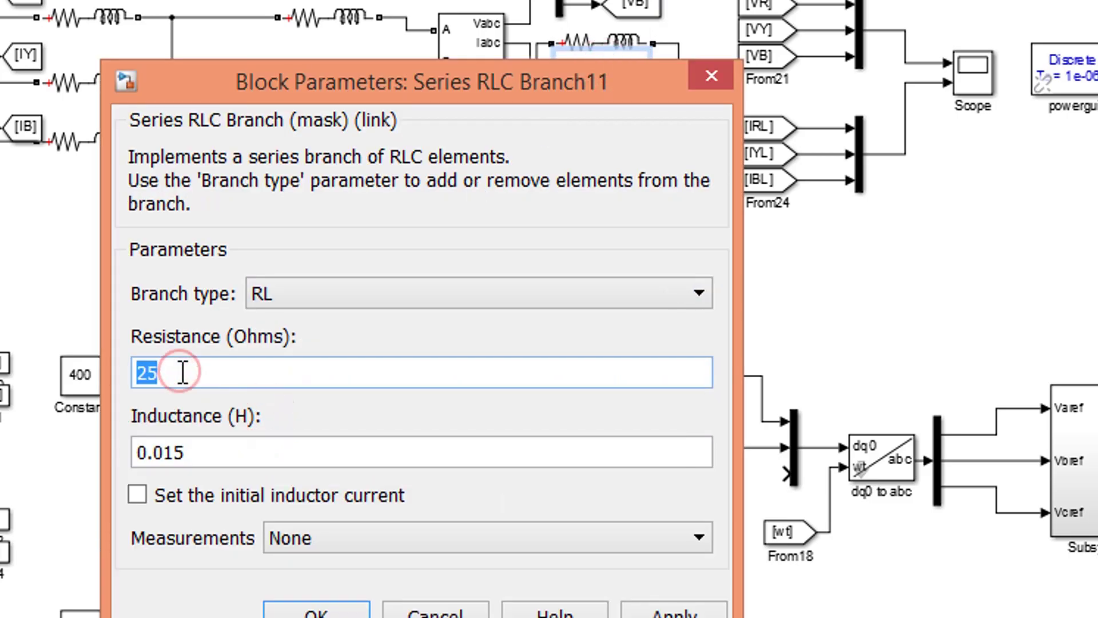
pyautogui.write('5')
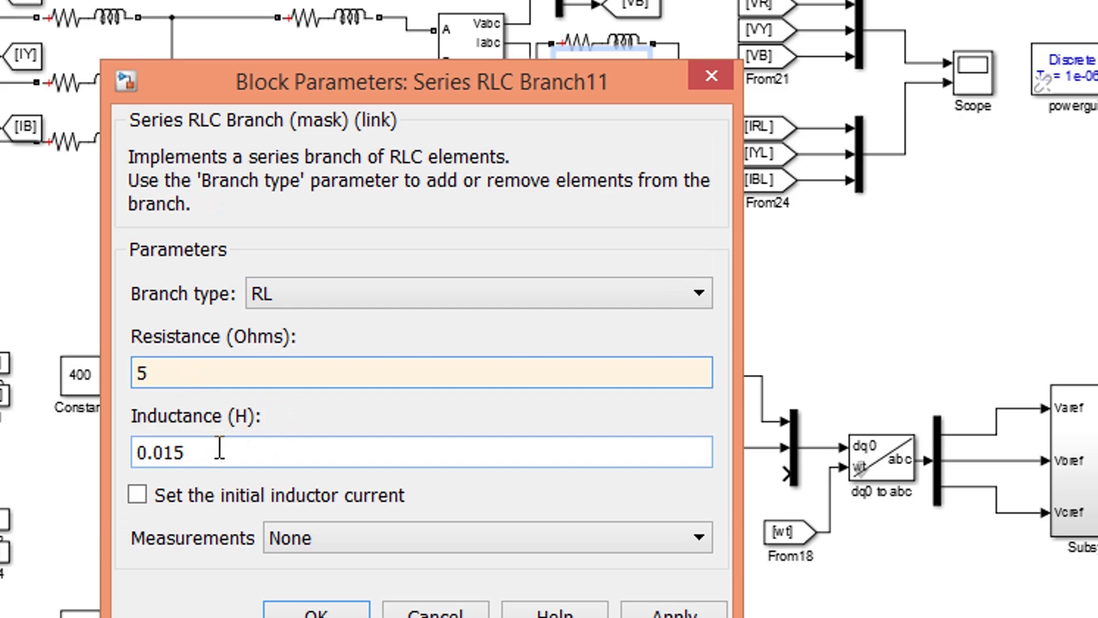
pyautogui.click(312, 609)
# - Change the phase-c load branch to type R and set its resistance to 3.5 ohms
pyautogui.doubleClick(604, 109)
pyautogui.click(311, 239)
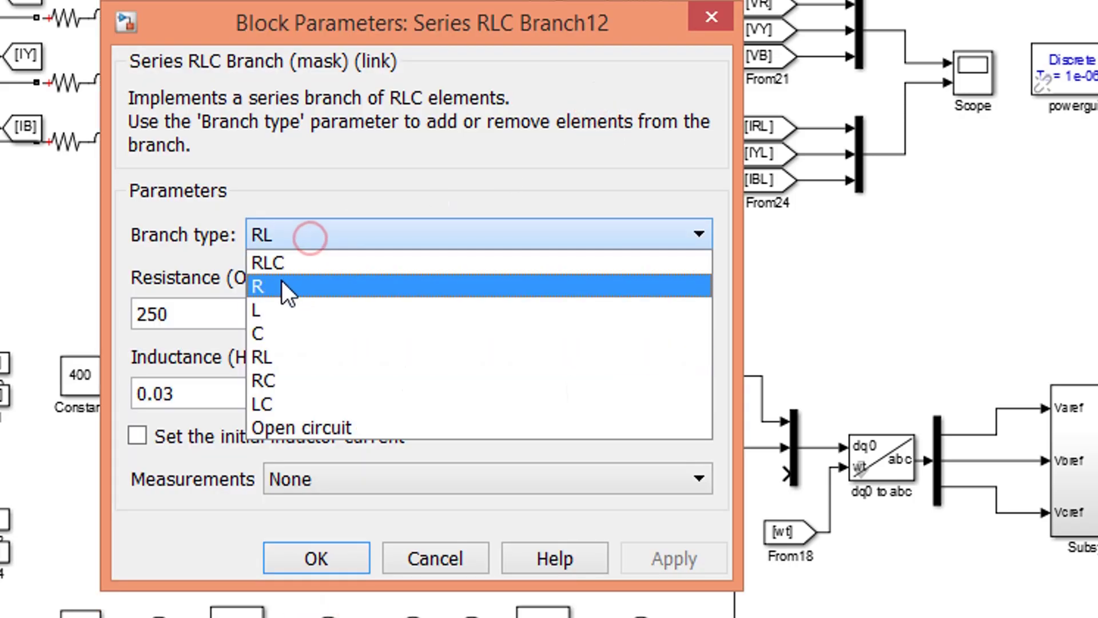
pyautogui.click(284, 278)
pyautogui.doubleClick(195, 323)
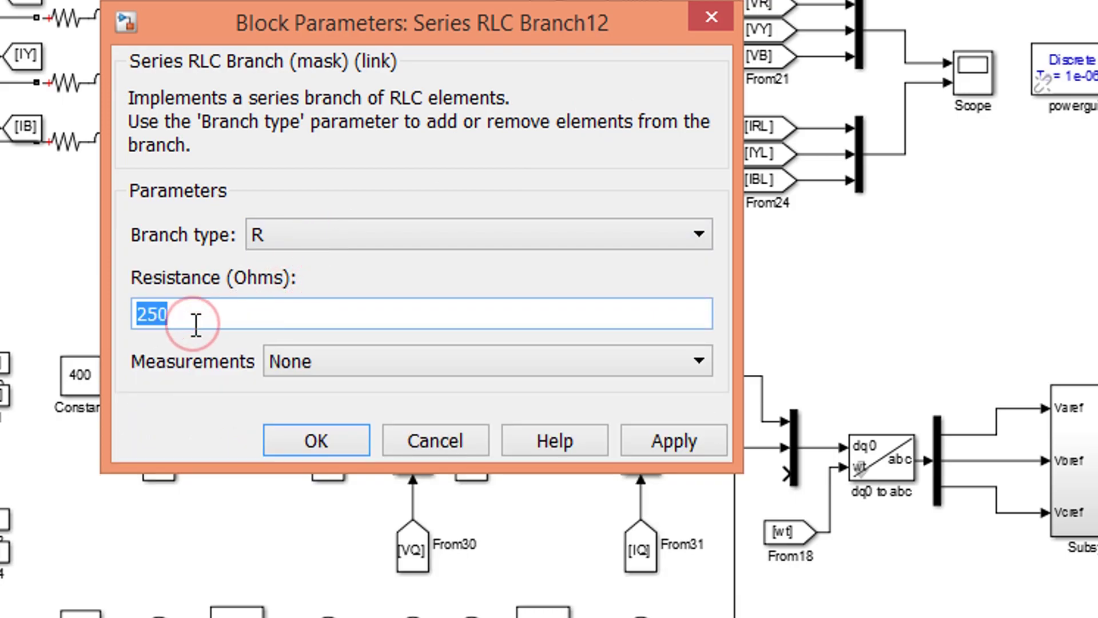
pyautogui.write('3.5')
pyautogui.click(296, 430)
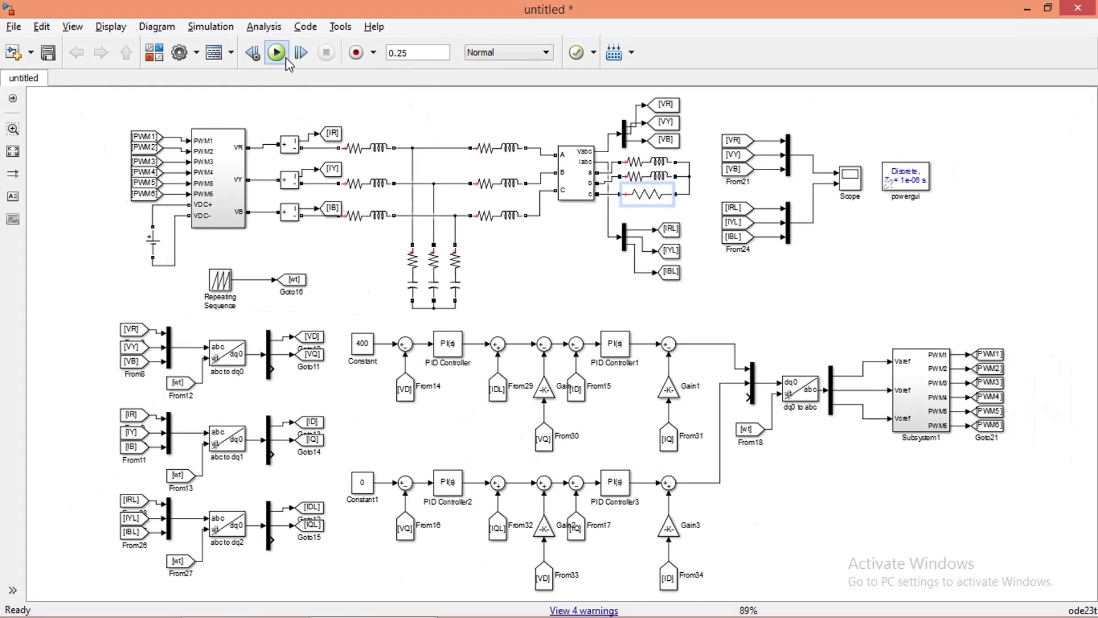
# - Rerun the simulation with the mixed RL and R loads and examine the autoscaled voltage and current waveforms in the Scope
pyautogui.click(285, 57)
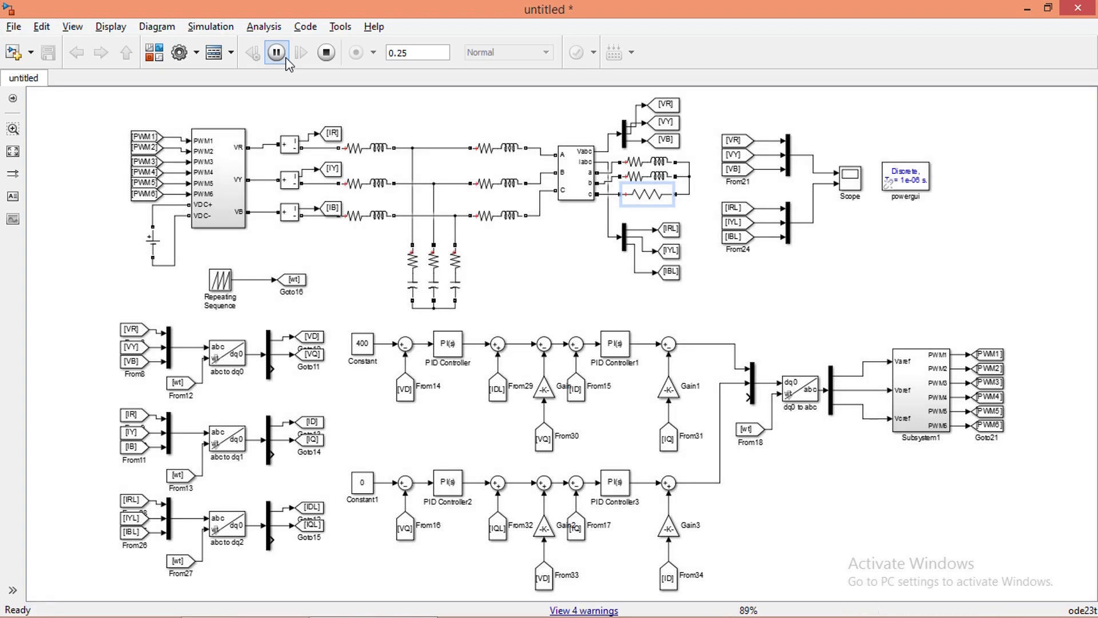
pyautogui.doubleClick(851, 177)
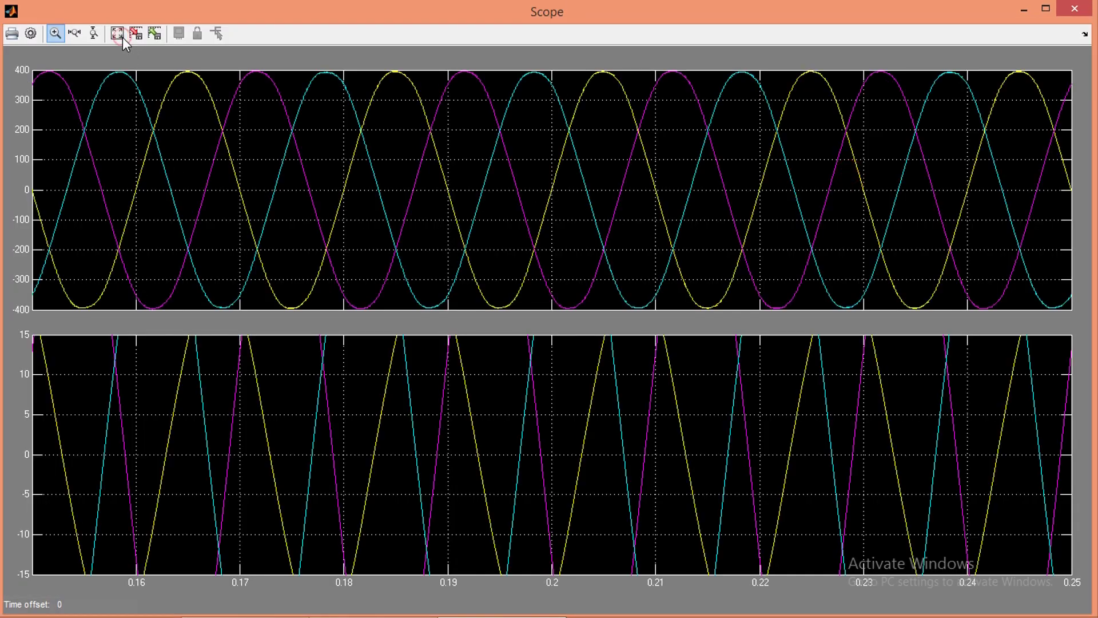
pyautogui.click(122, 37)
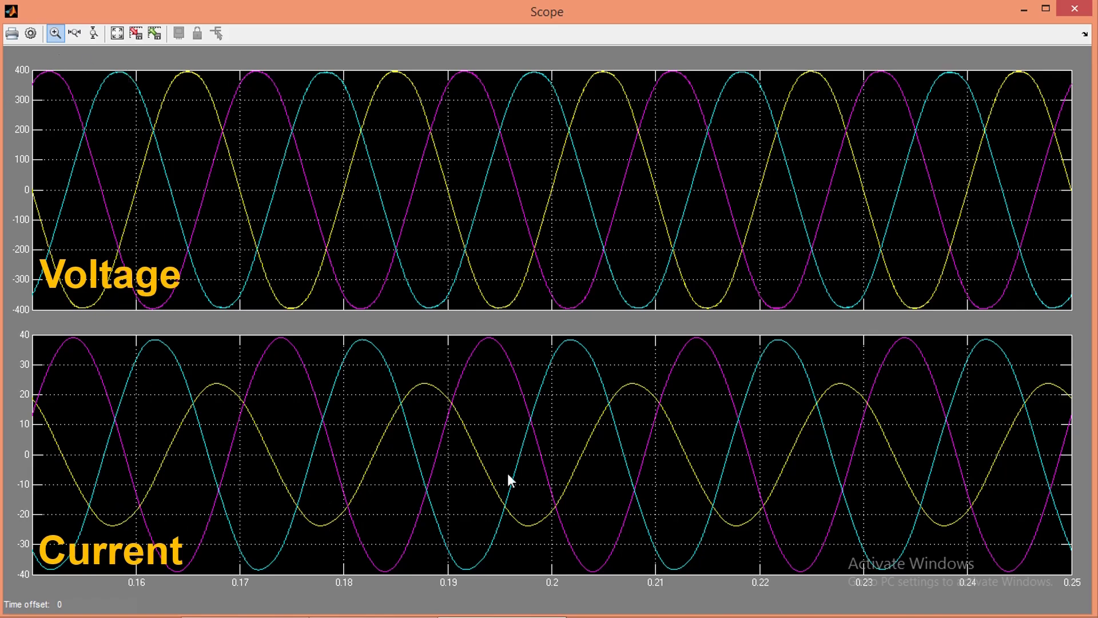
pyautogui.click(1085, 11)
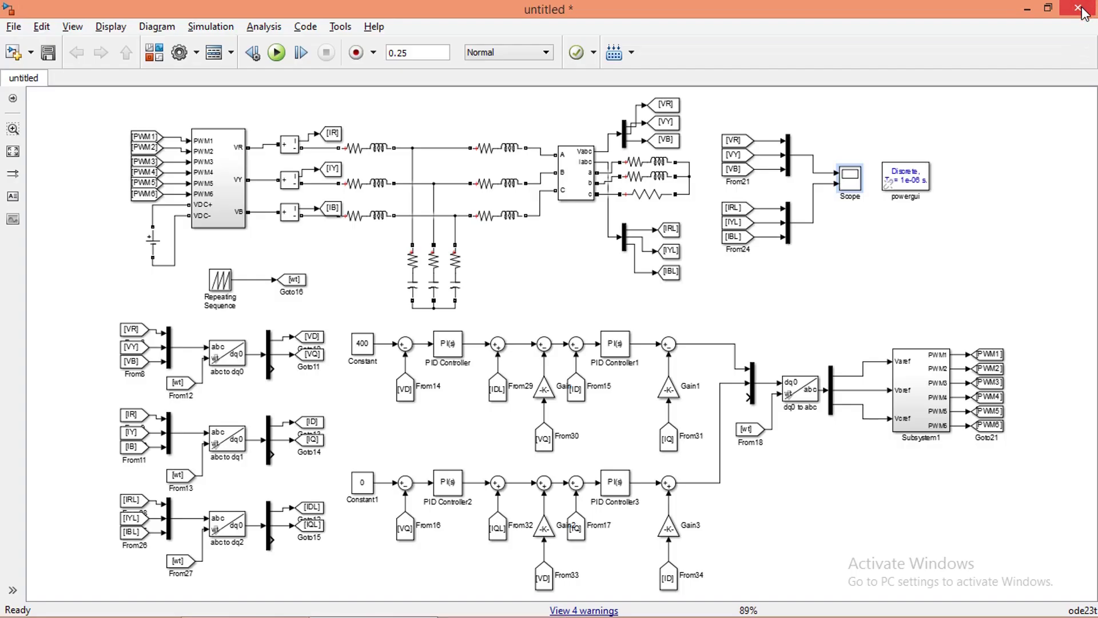